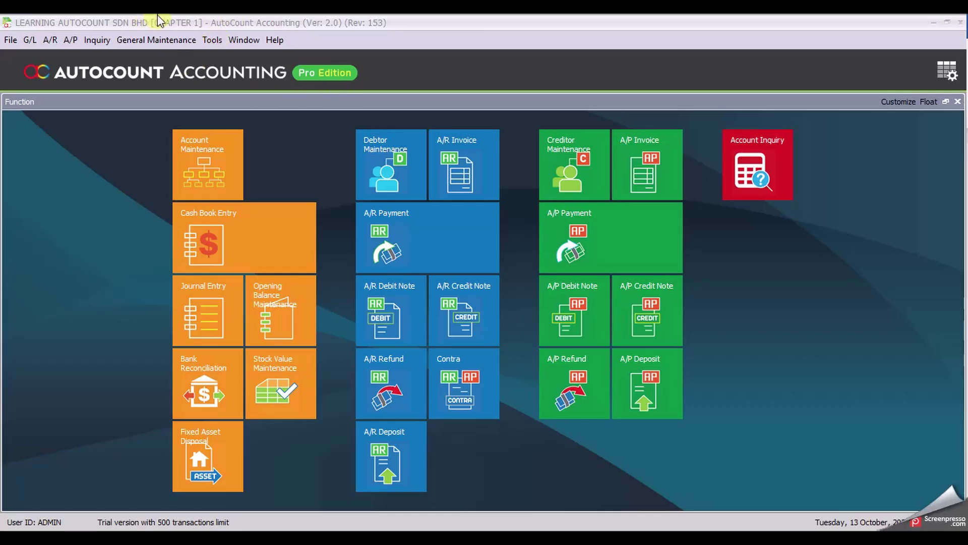
# Step: Open Account Maintenance to show the company's chart of accounts
pyautogui.click(29, 40)
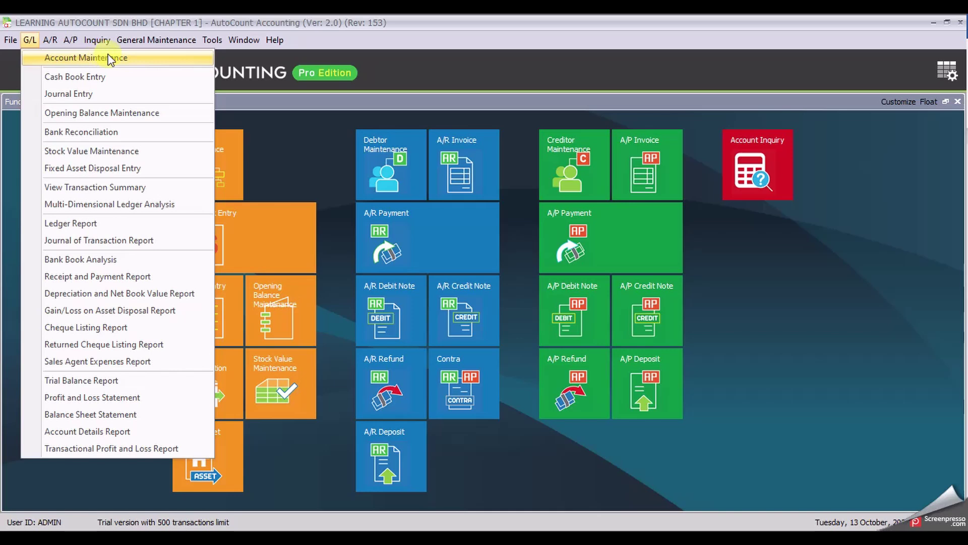
pyautogui.click(231, 25)
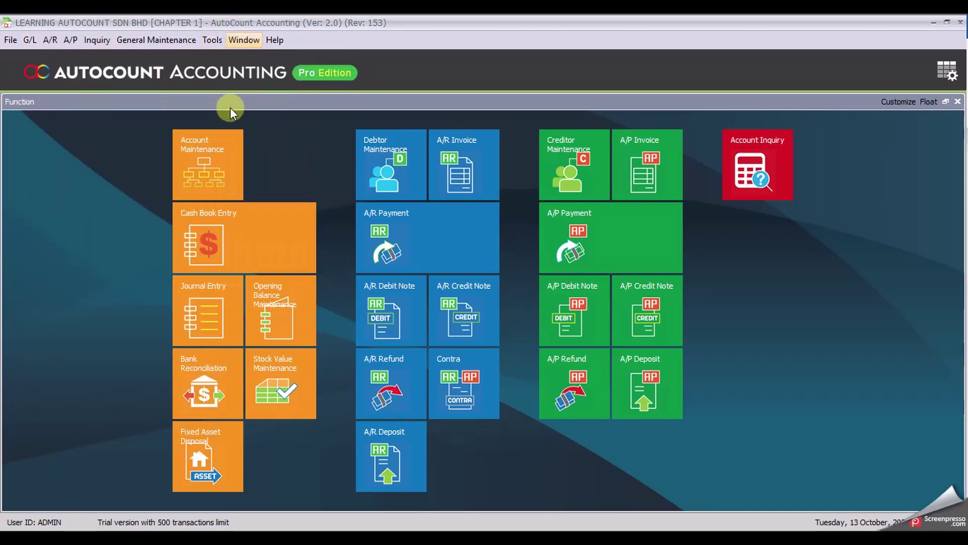
pyautogui.click(209, 171)
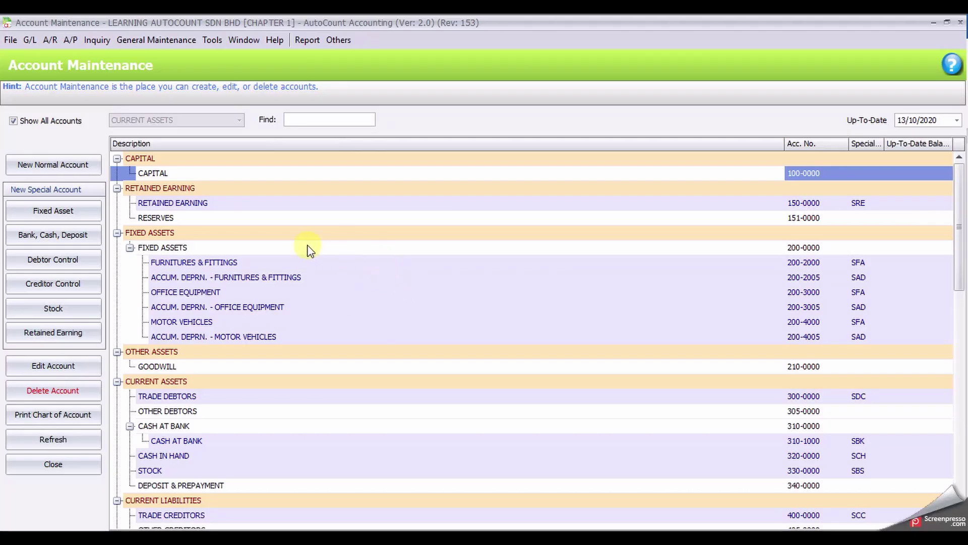
# Step: Examine the account groups in the chart of accounts, from Capital and Retained Earning through to the Expenses accounts
pyautogui.click(271, 160)
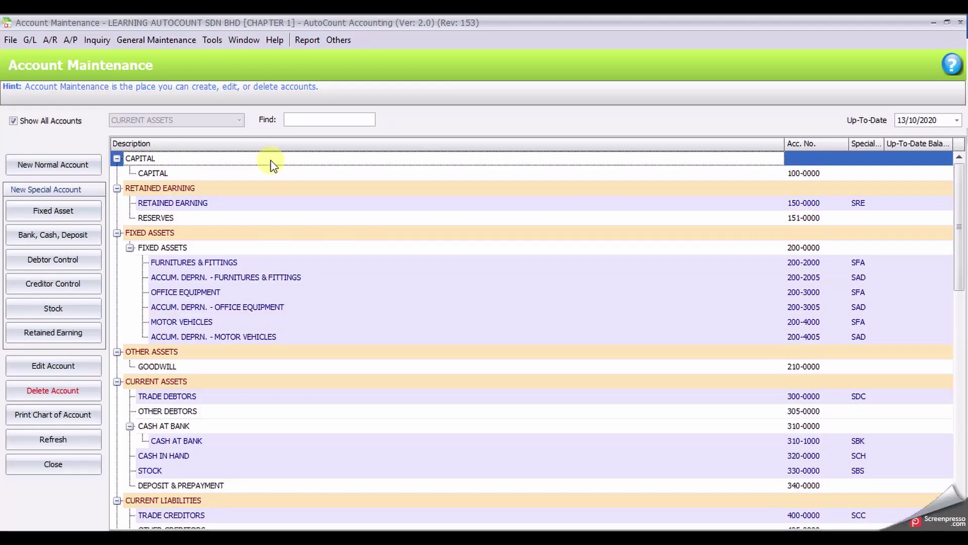
pyautogui.click(269, 189)
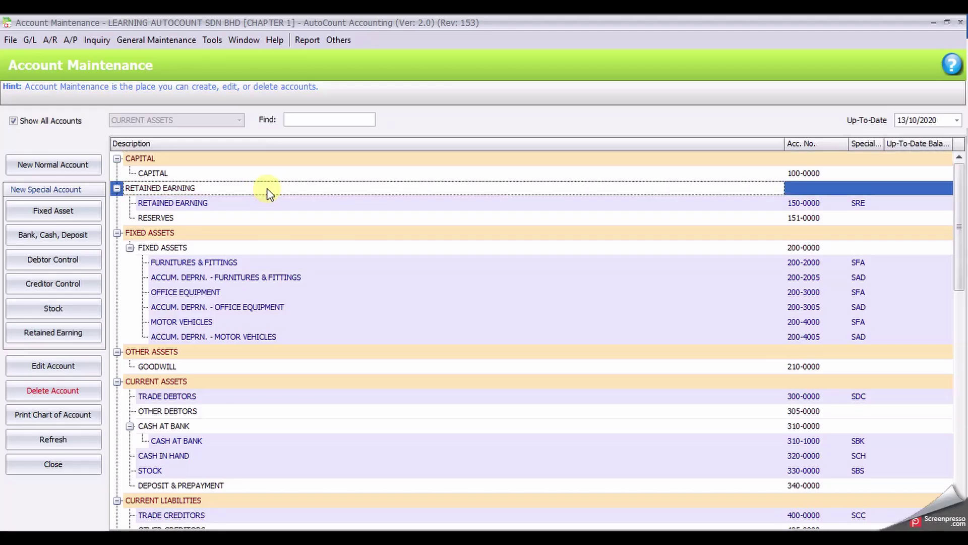
pyautogui.scroll(-8, 277, 240)
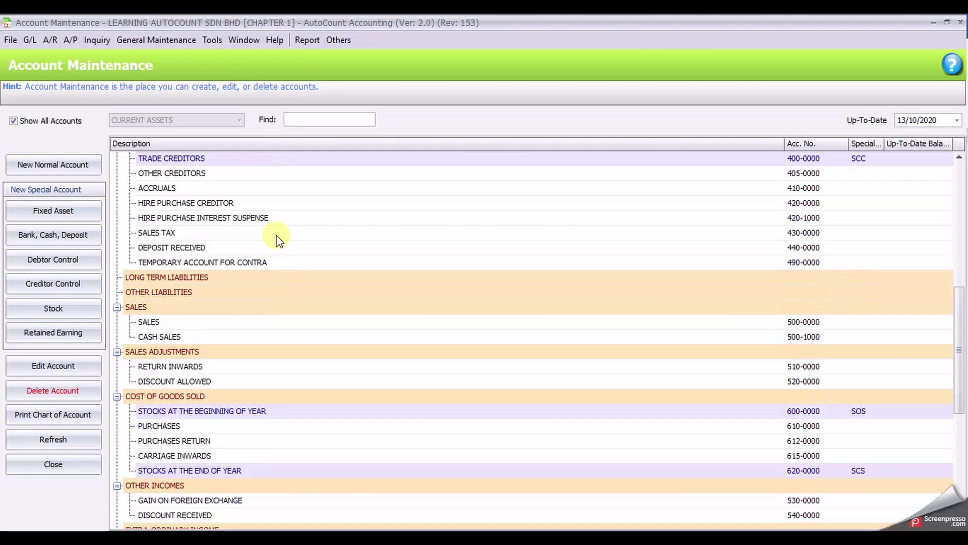
pyautogui.scroll(2, 277, 238)
pyautogui.click(253, 281)
pyautogui.scroll(-7, 265, 320)
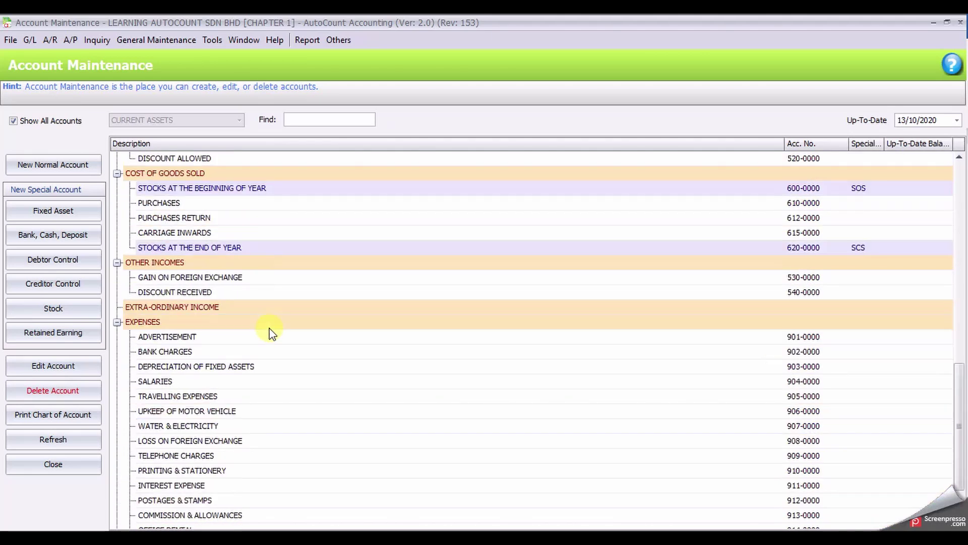
pyautogui.scroll(-2, 271, 333)
pyautogui.click(262, 352)
pyautogui.click(268, 262)
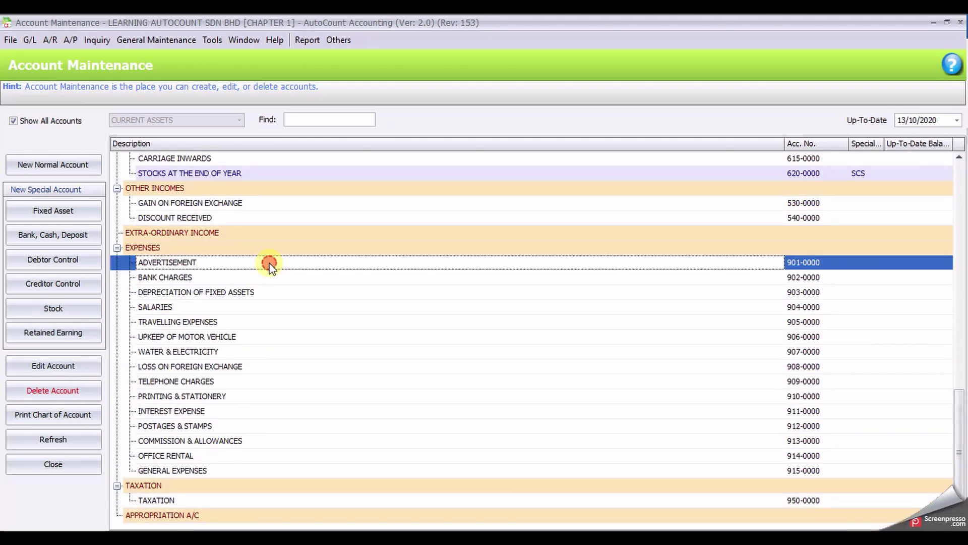
pyautogui.click(279, 469)
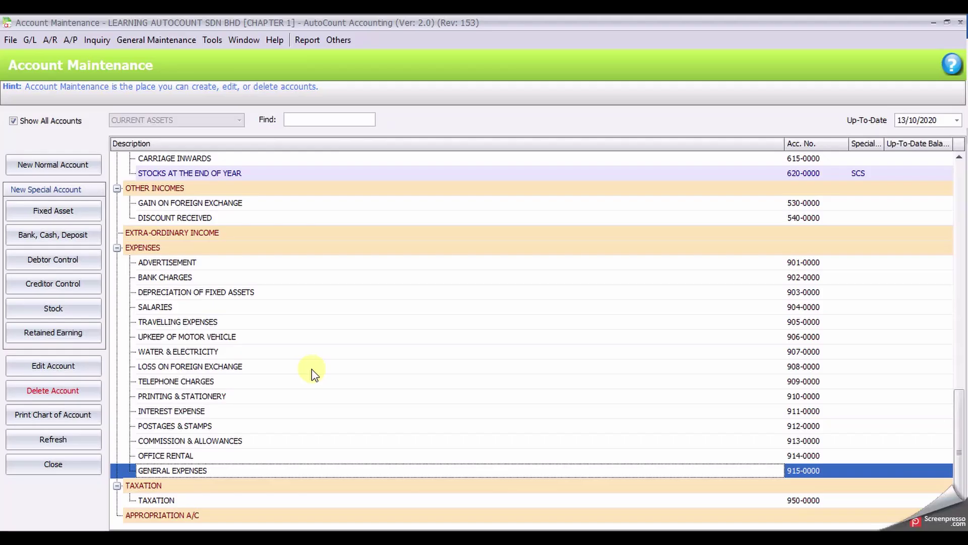
# Step: Examine the special account codes of the stock, cash and fixed asset accounts, and the parent account of Cash at Bank
pyautogui.scroll(4, 312, 373)
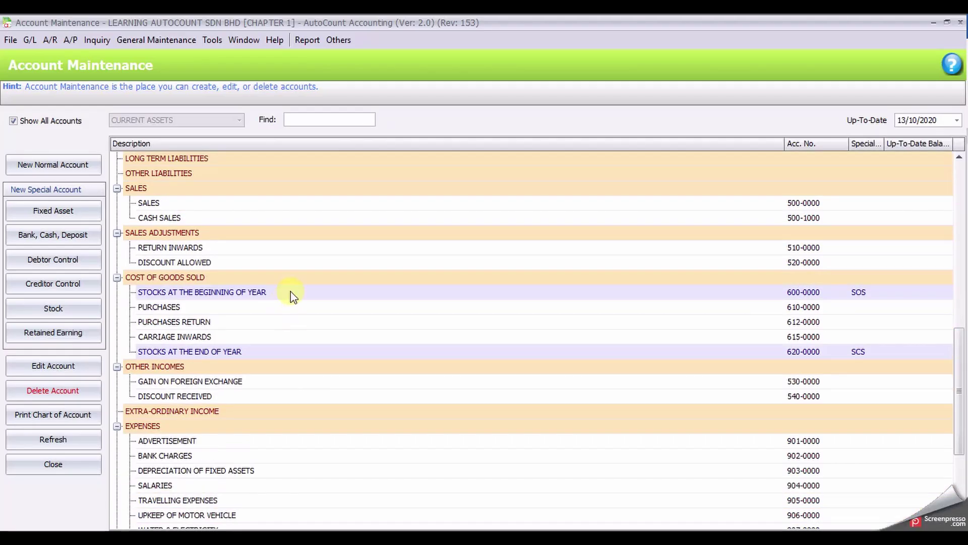
pyautogui.click(291, 292)
pyautogui.click(307, 352)
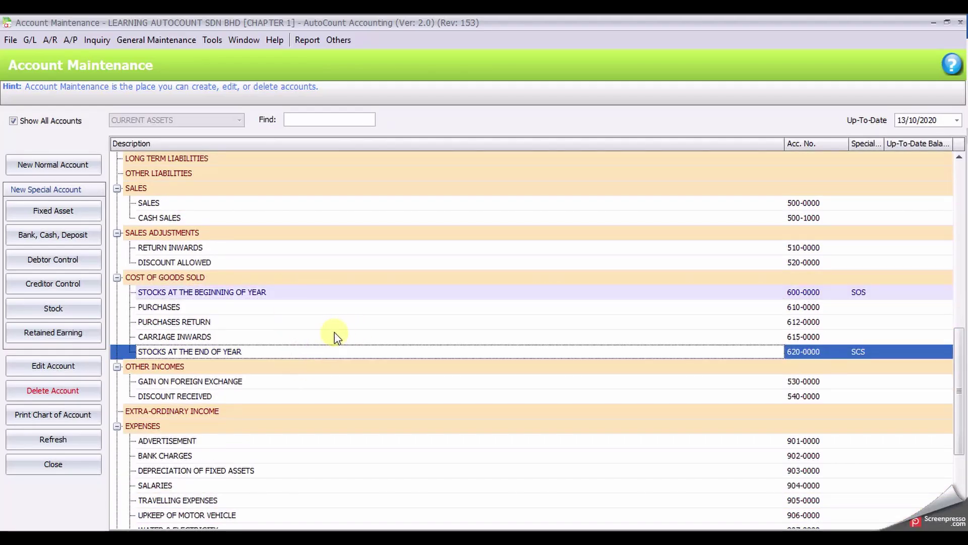
pyautogui.click(860, 295)
pyautogui.click(863, 366)
pyautogui.scroll(8, 860, 333)
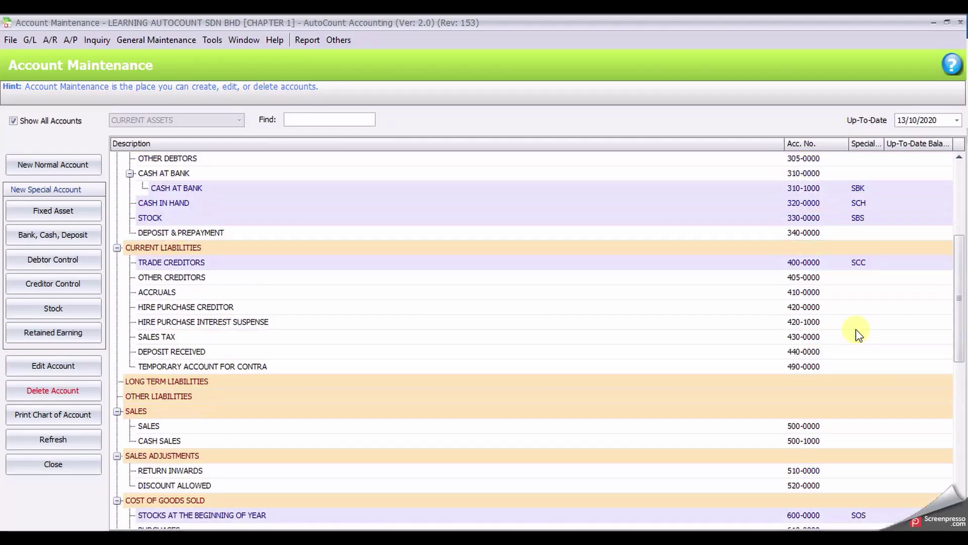
pyautogui.click(860, 219)
pyautogui.click(858, 188)
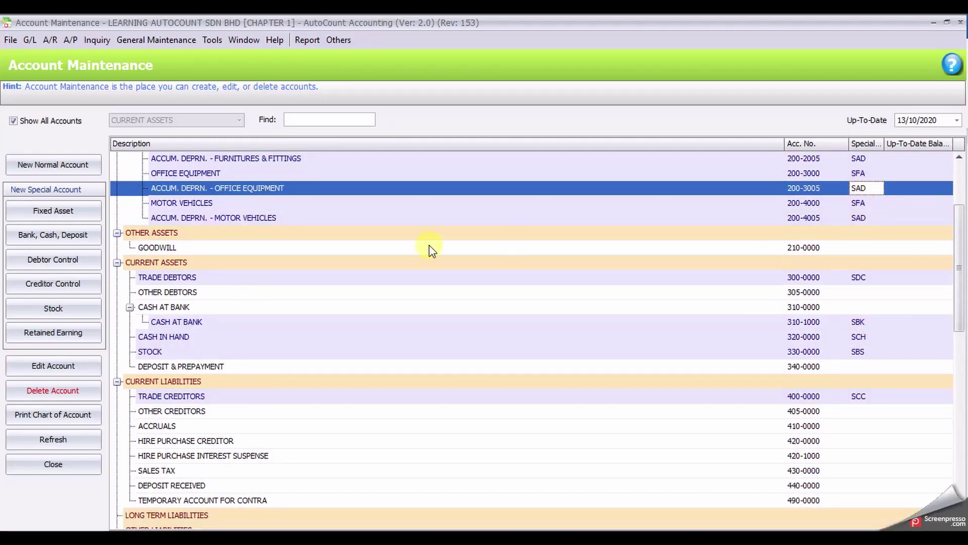
pyautogui.scroll(3, 436, 249)
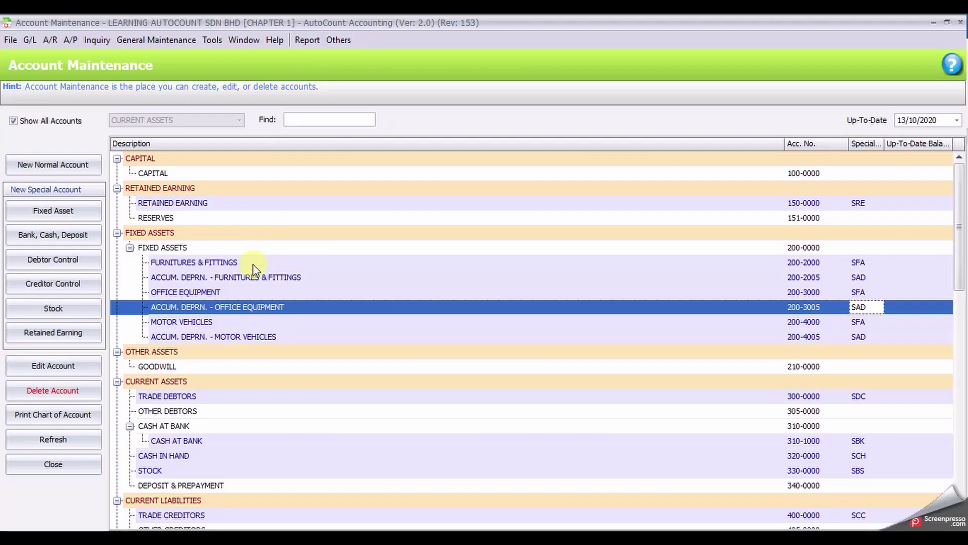
pyautogui.scroll(-1, 252, 264)
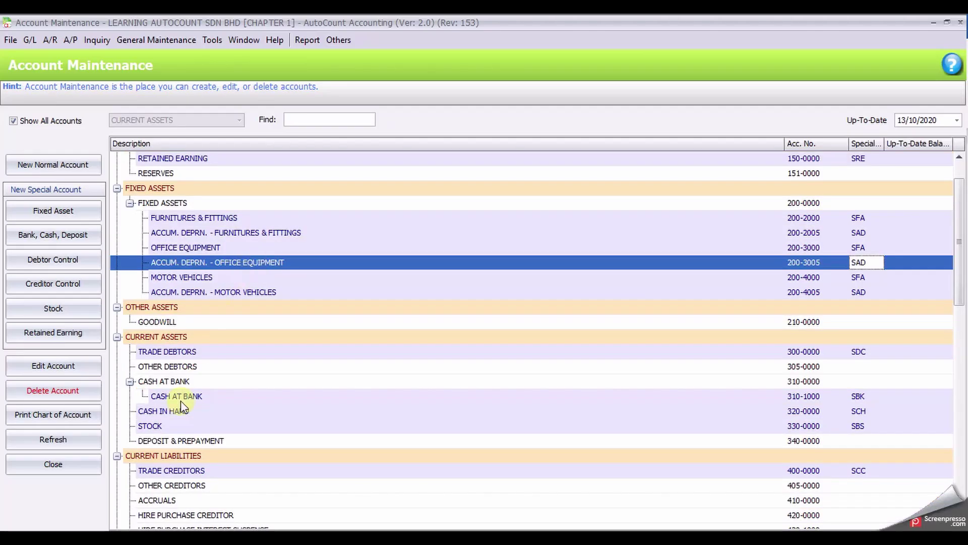
pyautogui.click(187, 383)
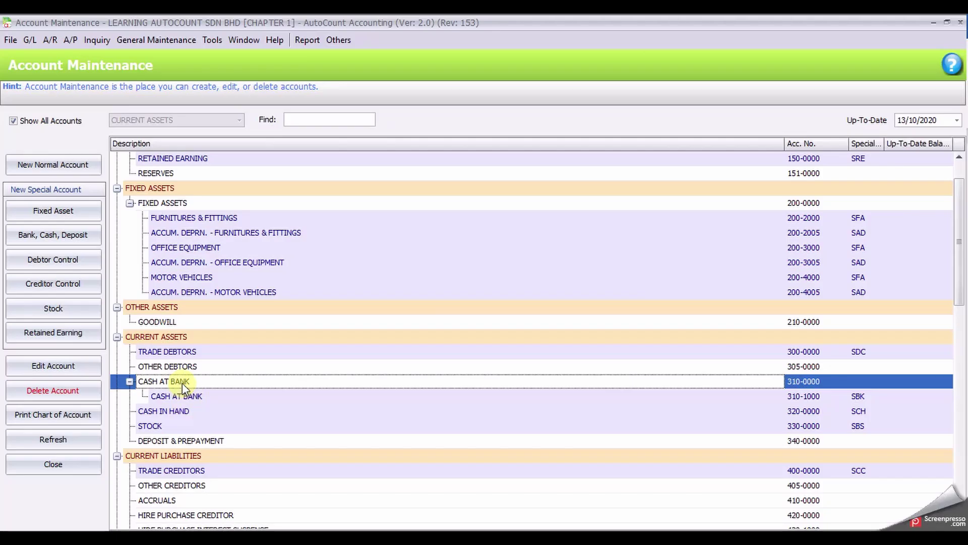
pyautogui.scroll(1, 182, 383)
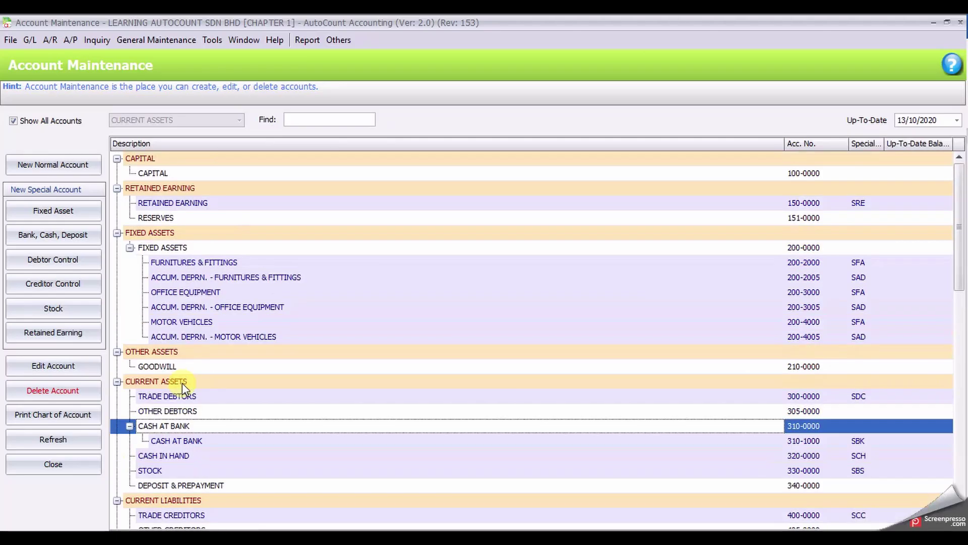
# Step: Delete the GOODWILL account from the Other Assets group
pyautogui.click(226, 367)
pyautogui.click(78, 393)
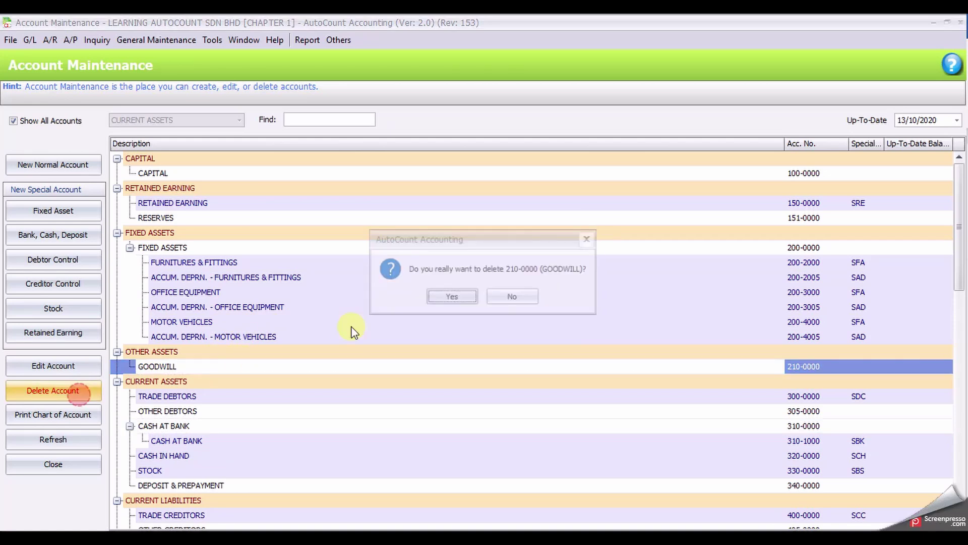
pyautogui.click(444, 300)
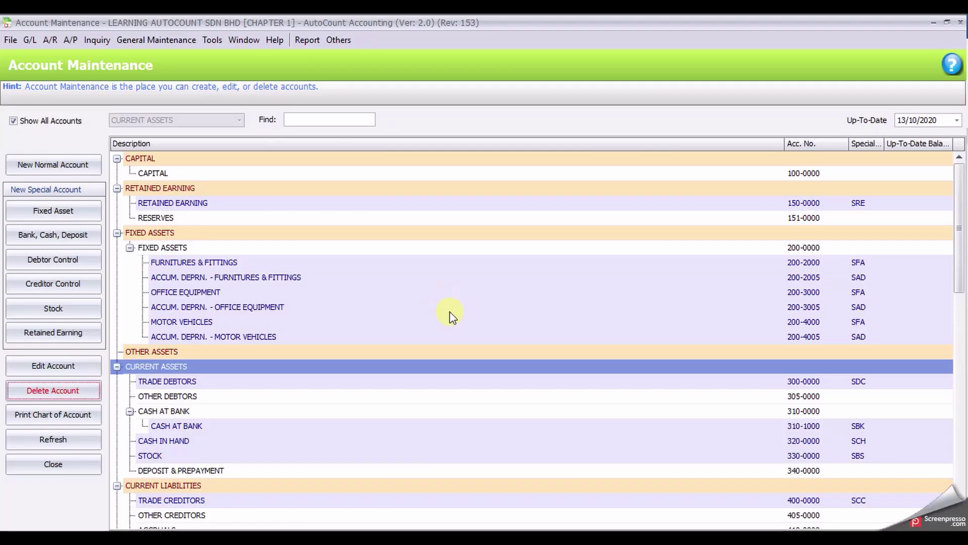
# Step: Delete the OTHER DEBTORS account from the Current Assets group
pyautogui.scroll(-2, 449, 309)
pyautogui.scroll(-1, 450, 316)
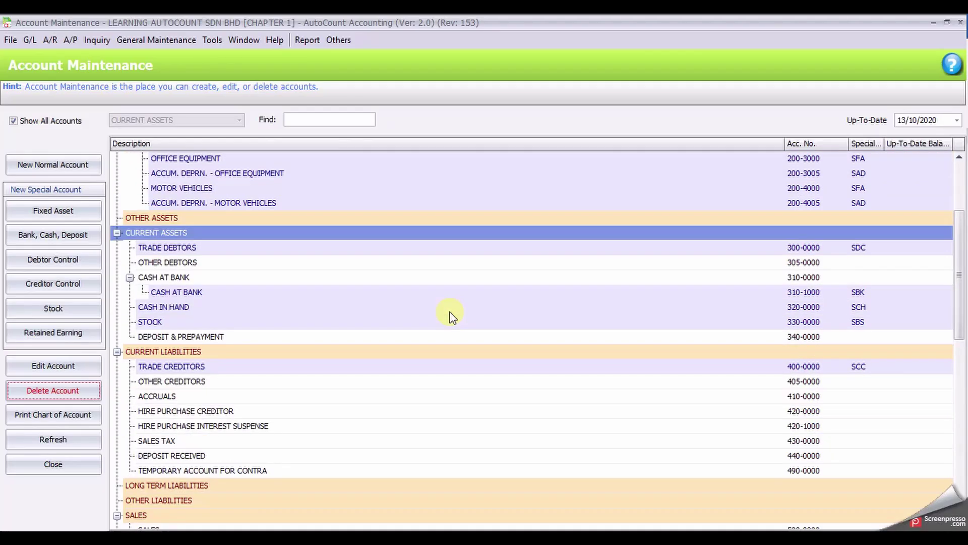
pyautogui.click(231, 264)
pyautogui.click(76, 389)
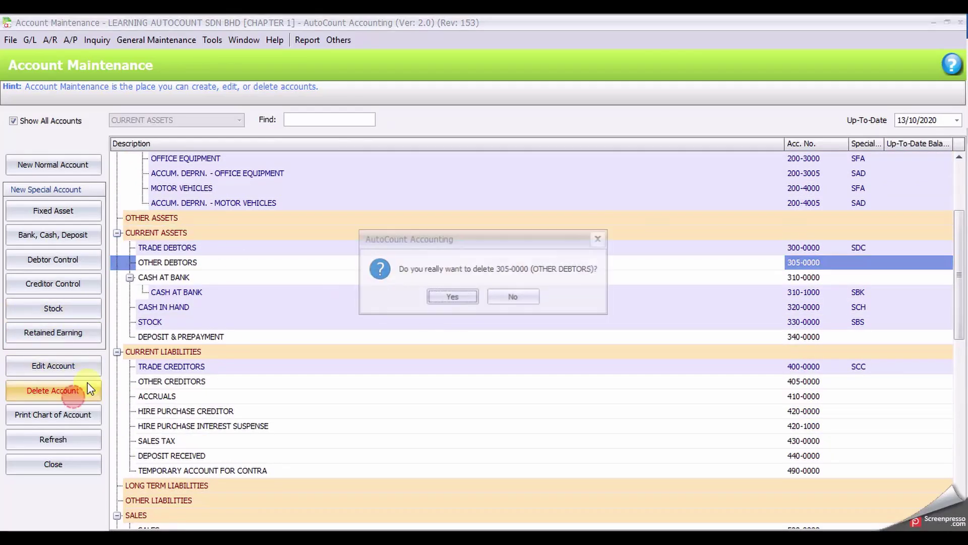
pyautogui.click(450, 299)
# Step: Delete the OTHER CREDITORS account from the Current Liabilities group
pyautogui.scroll(-2, 416, 317)
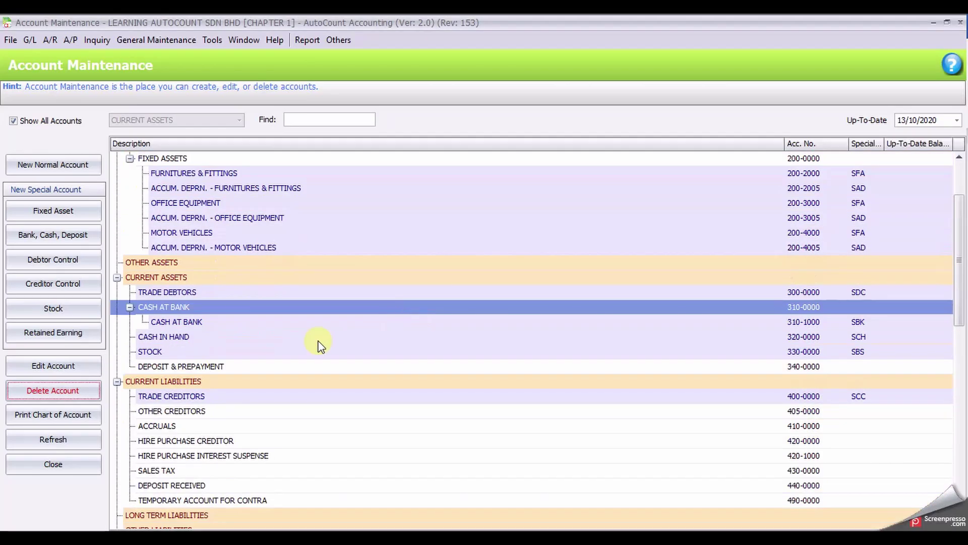
pyautogui.click(181, 409)
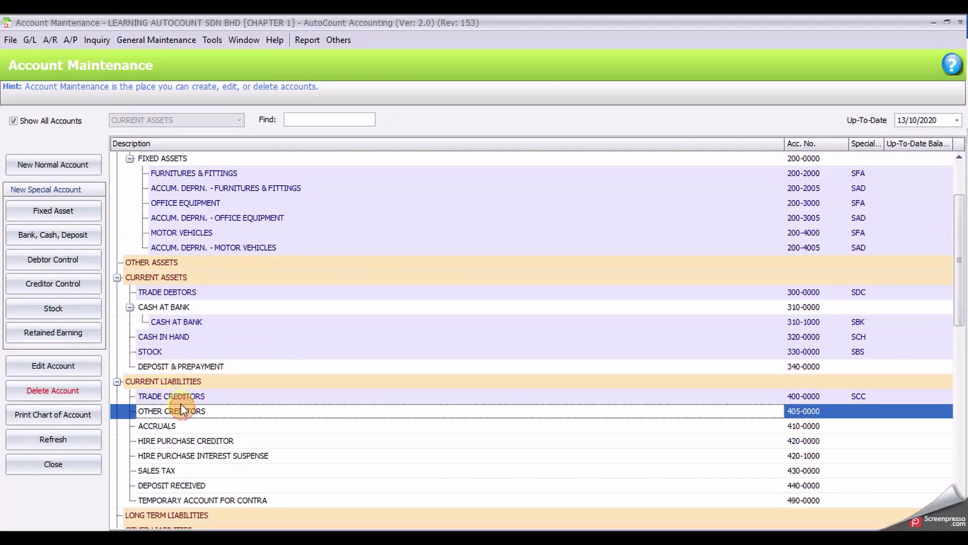
pyautogui.click(53, 390)
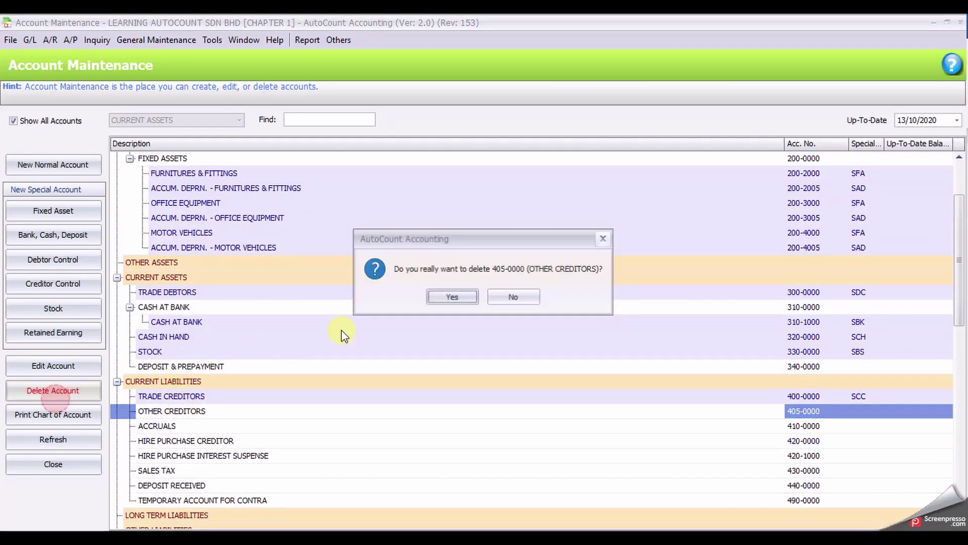
pyautogui.click(451, 297)
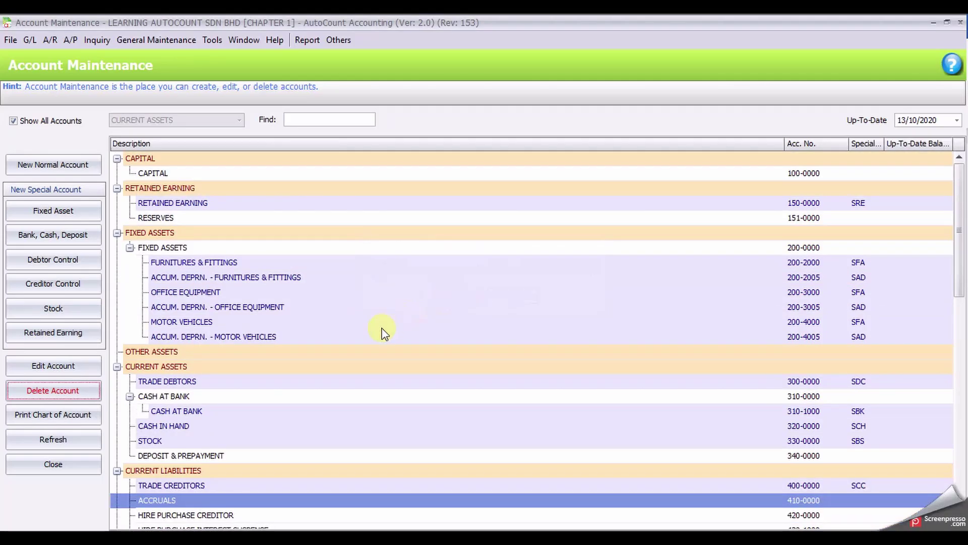
# Step: Delete the HIRE PURCHASE CREDITOR account from the Current Liabilities group
pyautogui.scroll(-4, 380, 327)
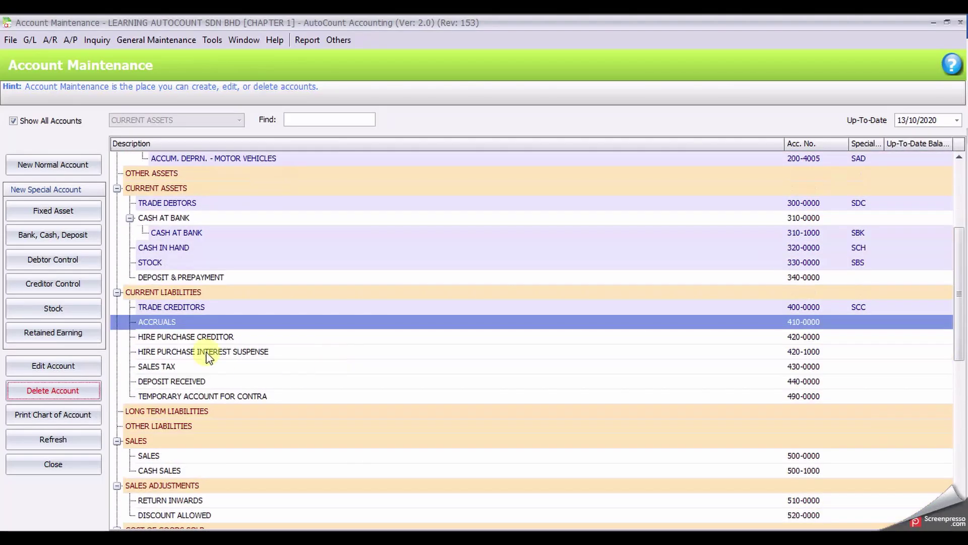
pyautogui.click(213, 338)
pyautogui.click(50, 392)
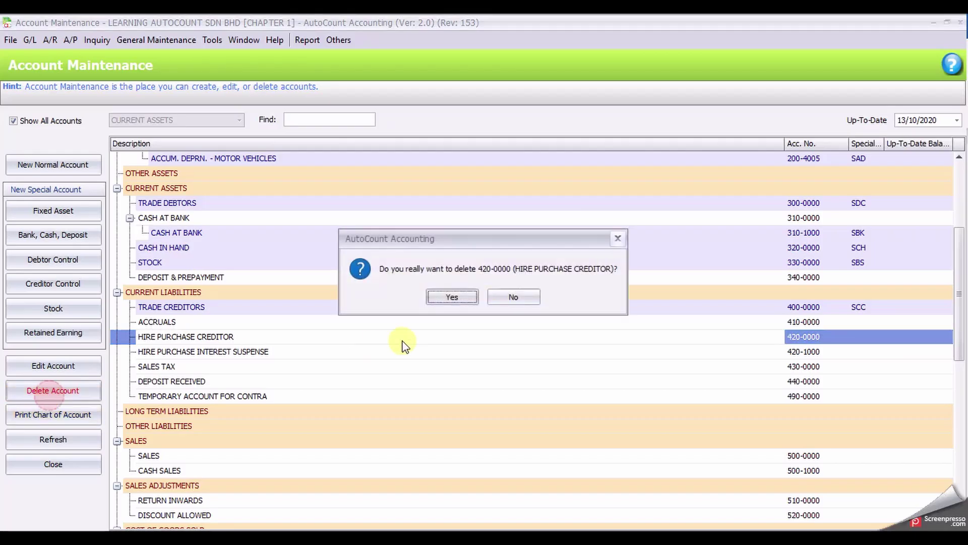
pyautogui.click(451, 298)
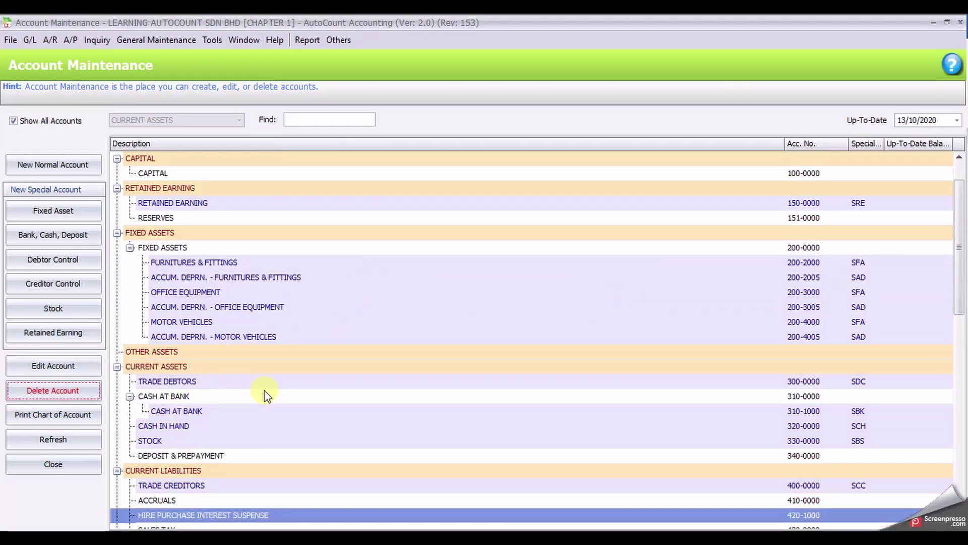
# Step: Delete the HIRE PURCHASE INTEREST SUSPENSE account from the Current Liabilities group
pyautogui.scroll(-3, 260, 399)
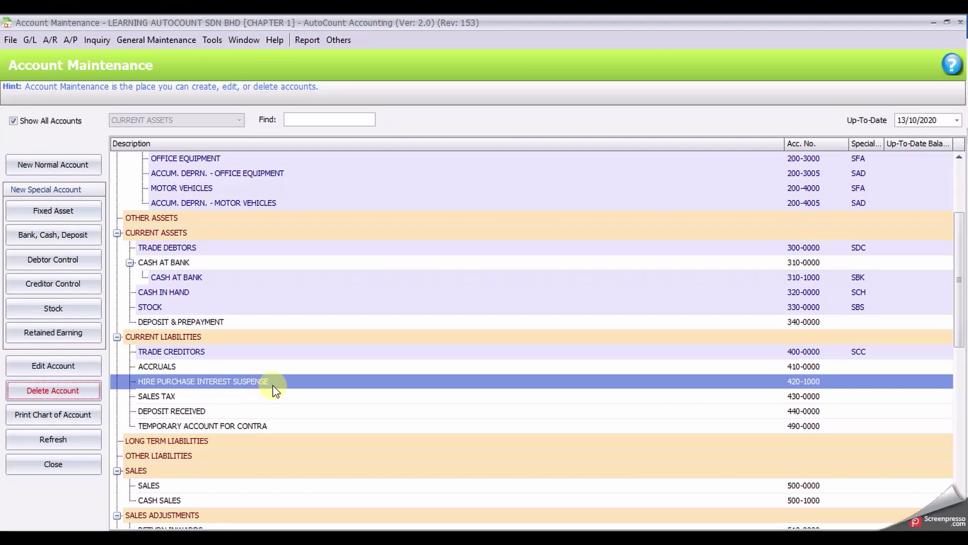
pyautogui.click(81, 389)
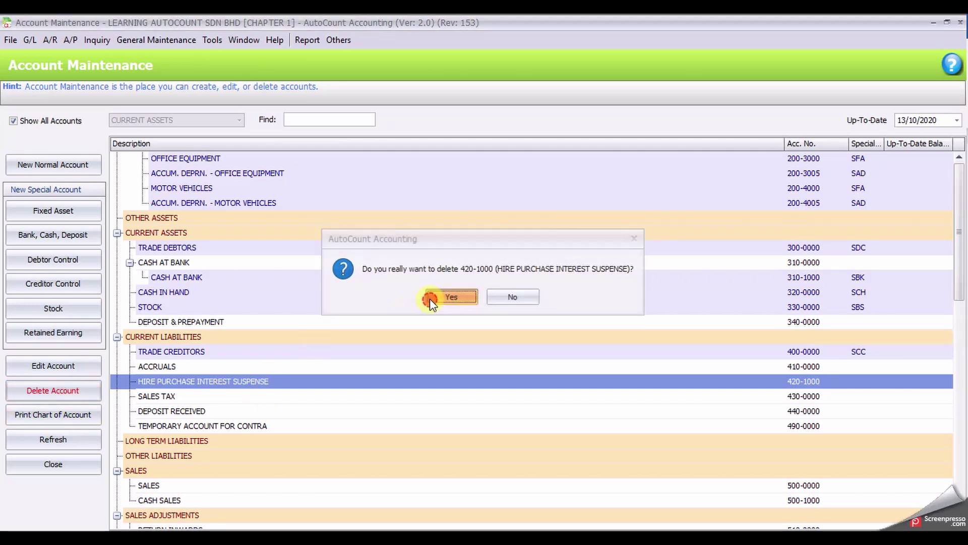
pyautogui.click(451, 297)
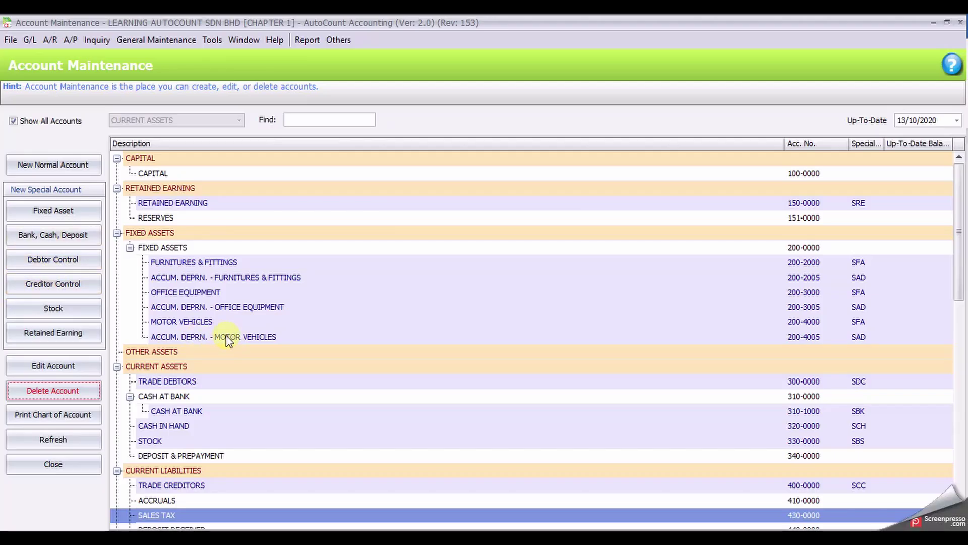
# Step: Rename the RETURN INWARDS account in the Sales Adjustments group as SALES RETURN and save it
pyautogui.scroll(-4, 226, 342)
pyautogui.scroll(-2, 226, 339)
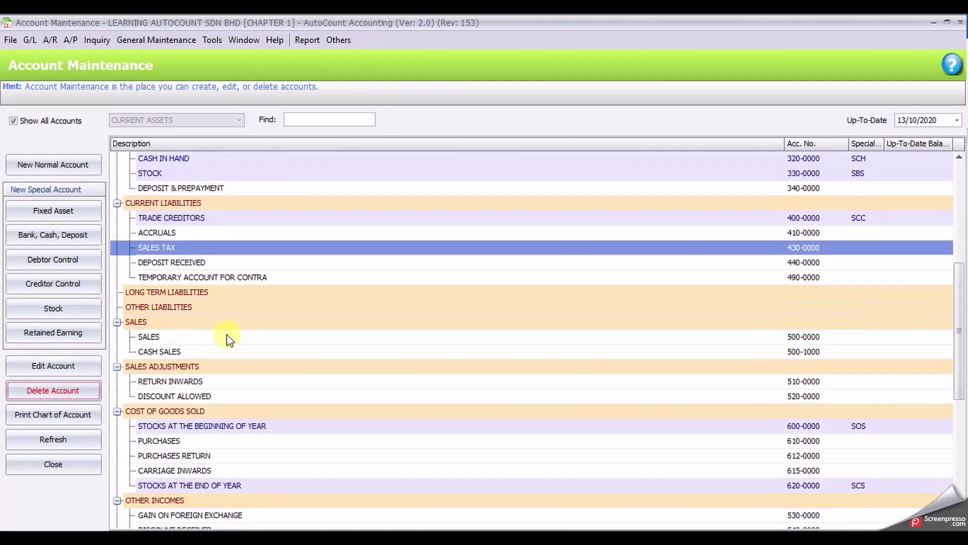
pyautogui.click(179, 384)
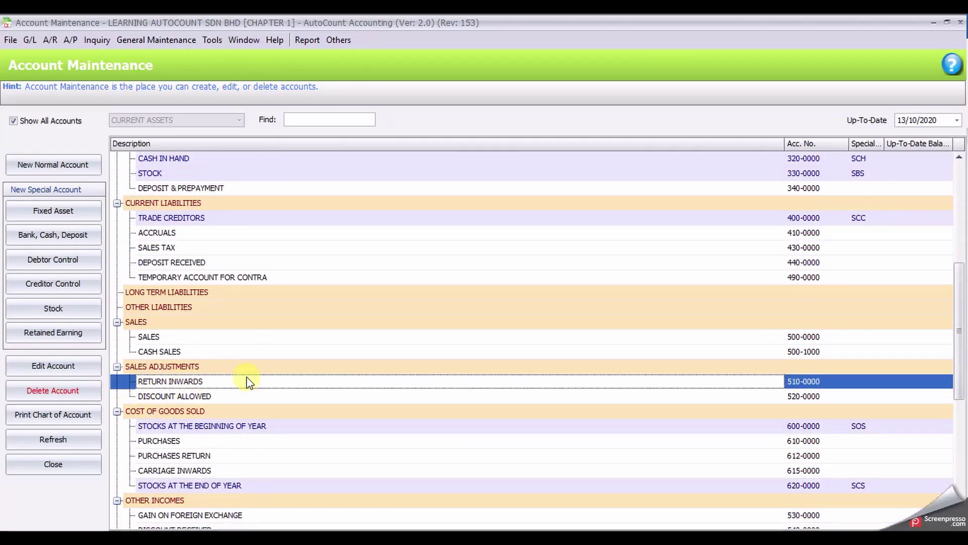
pyautogui.click(70, 364)
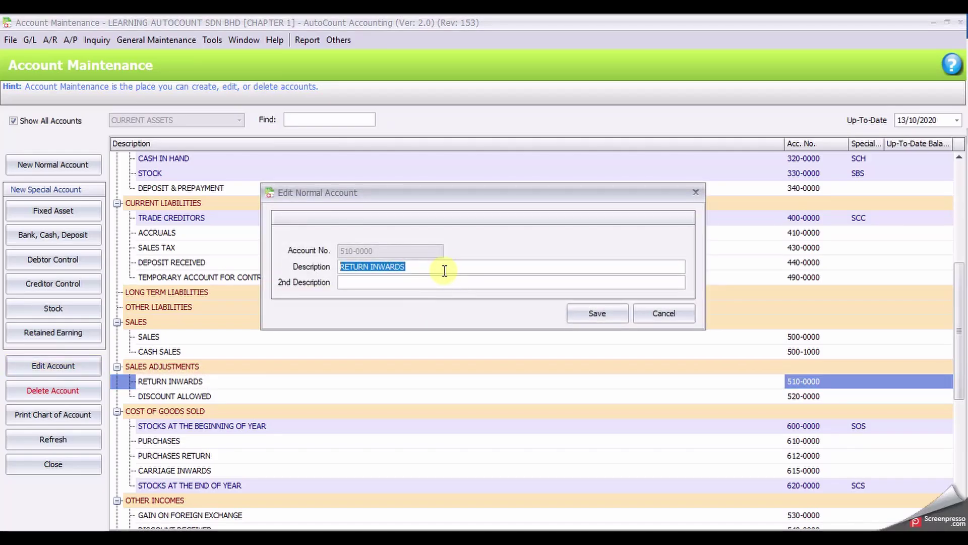
pyautogui.write('SALES RETURN')
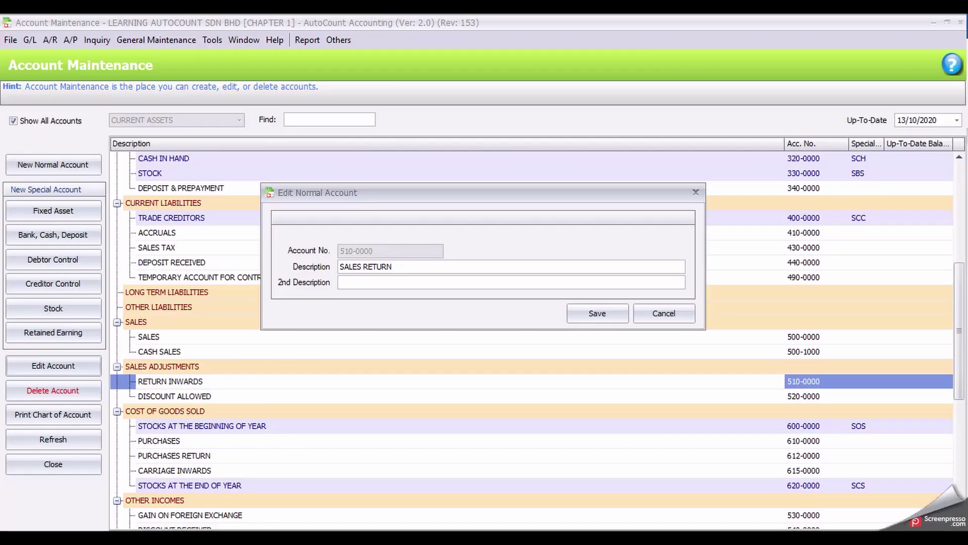
pyautogui.click(598, 315)
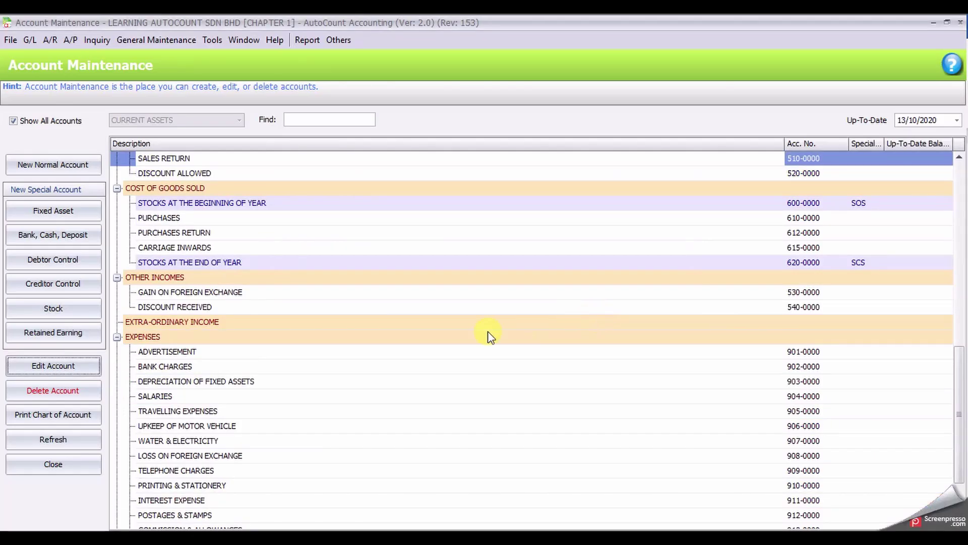
# Step: Delete the STOCK account from the Current Assets group, accepting that the stock value link will be broken
pyautogui.scroll(-2, 488, 336)
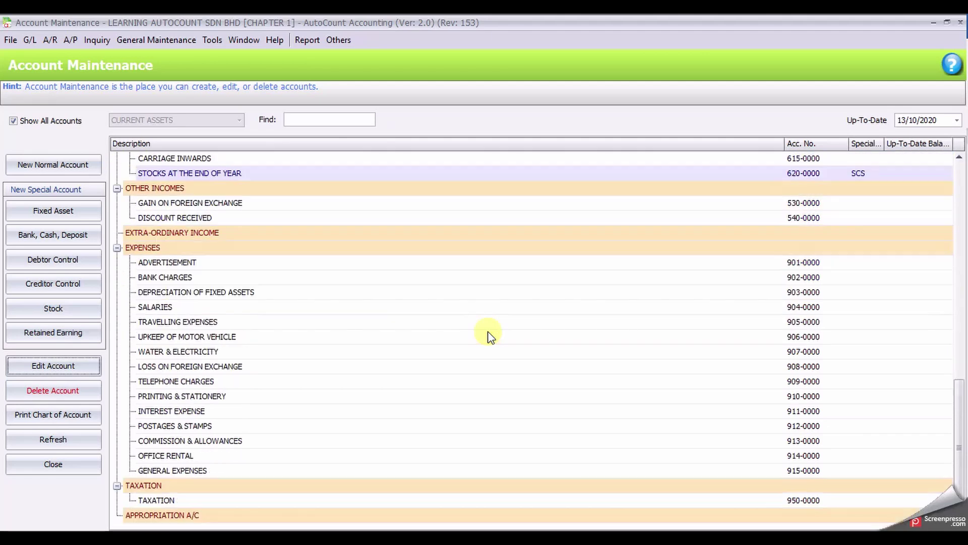
pyautogui.scroll(3, 451, 341)
pyautogui.scroll(1, 447, 343)
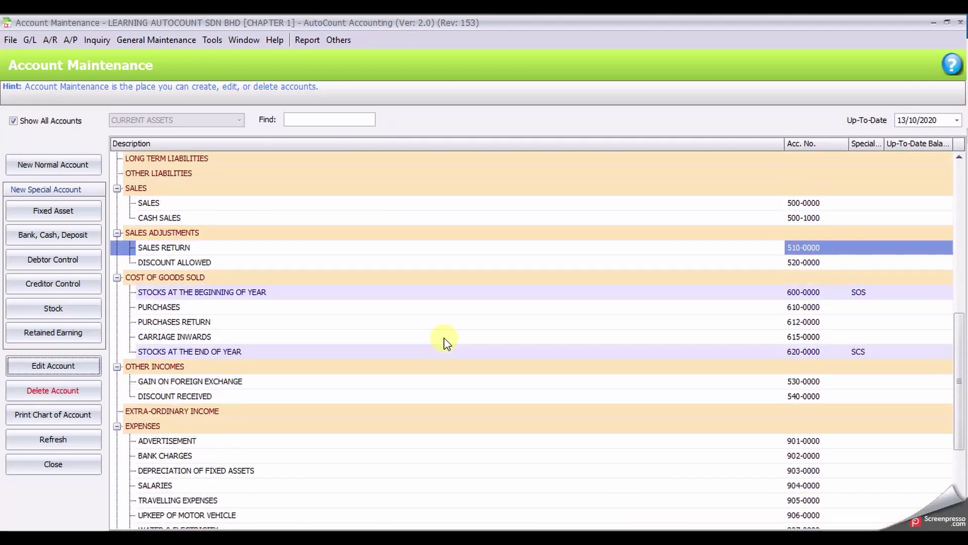
pyautogui.scroll(3, 446, 343)
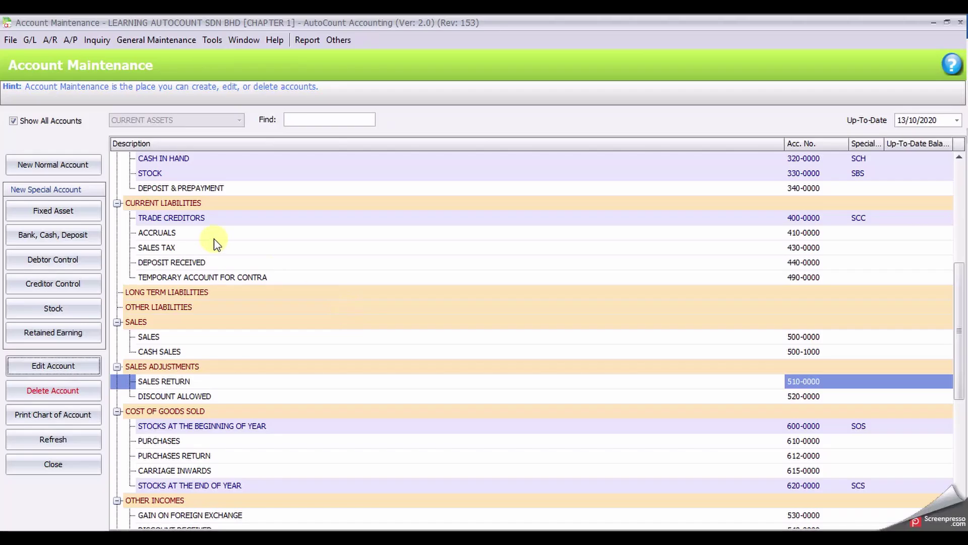
pyautogui.scroll(-1, 222, 248)
pyautogui.scroll(2, 266, 279)
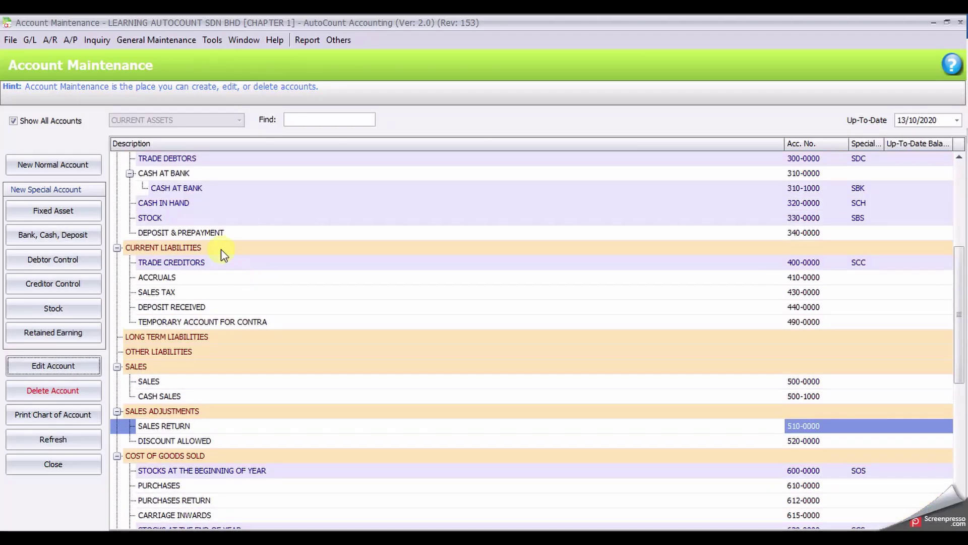
pyautogui.click(221, 219)
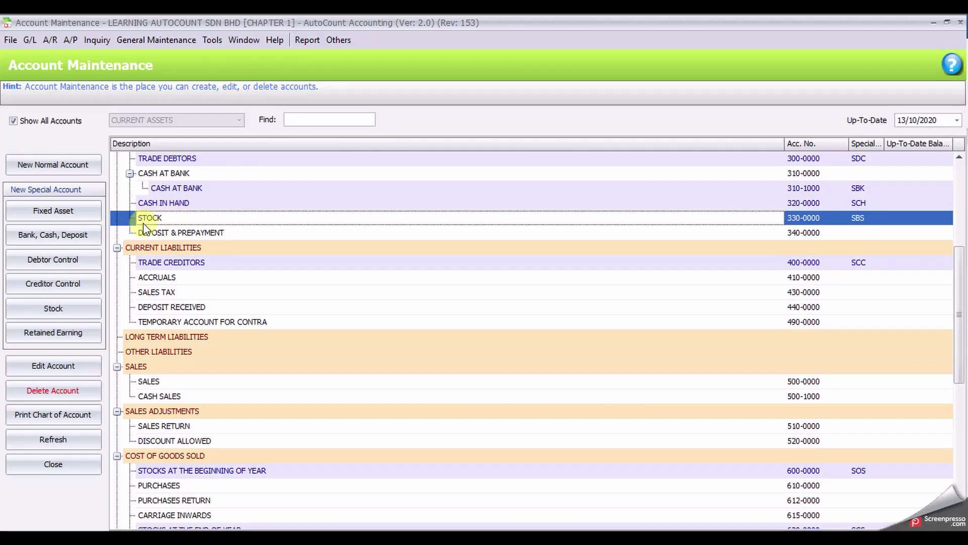
pyautogui.click(168, 222)
pyautogui.click(53, 390)
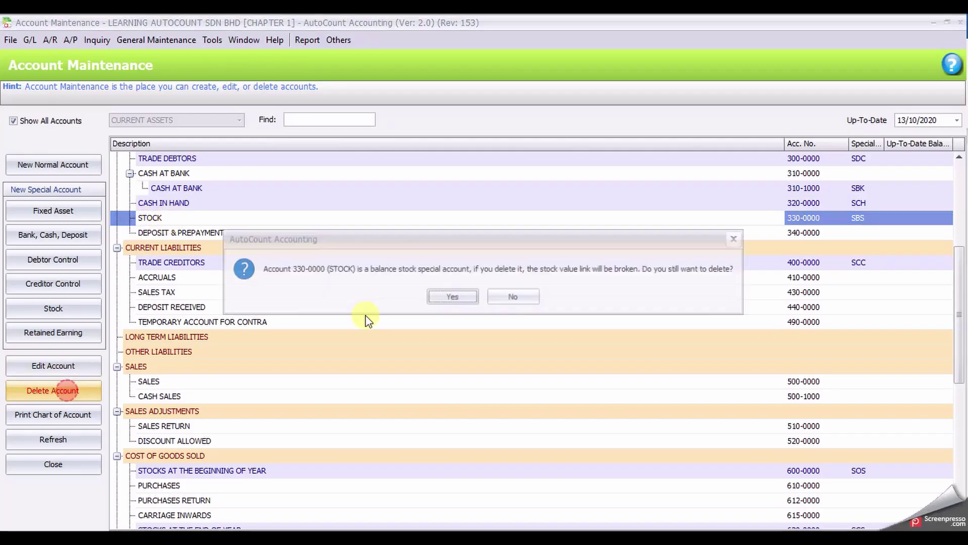
pyautogui.click(446, 296)
# Step: Delete the STOCKS AT THE BEGINNING OF YEAR account from the Cost of Goods Sold group
pyautogui.scroll(-3, 353, 348)
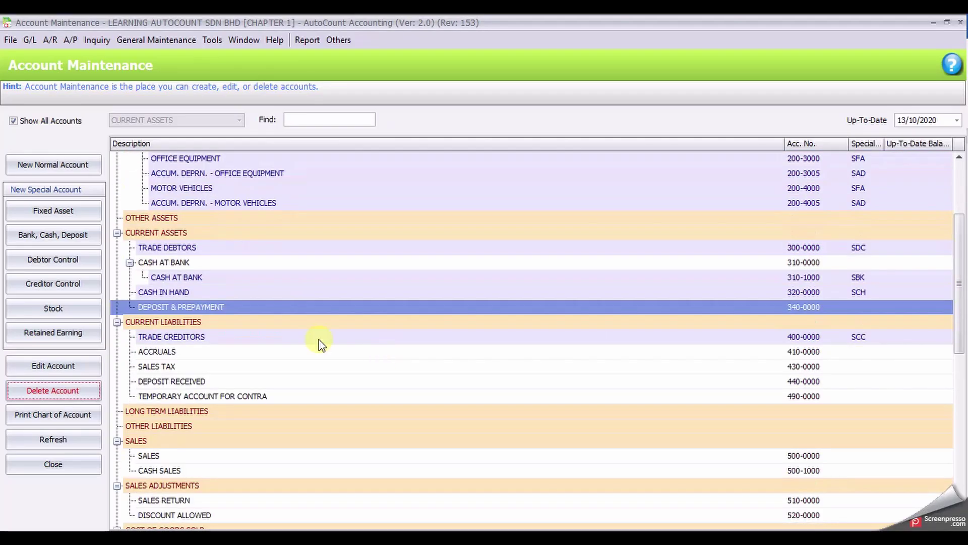
pyautogui.scroll(-8, 230, 303)
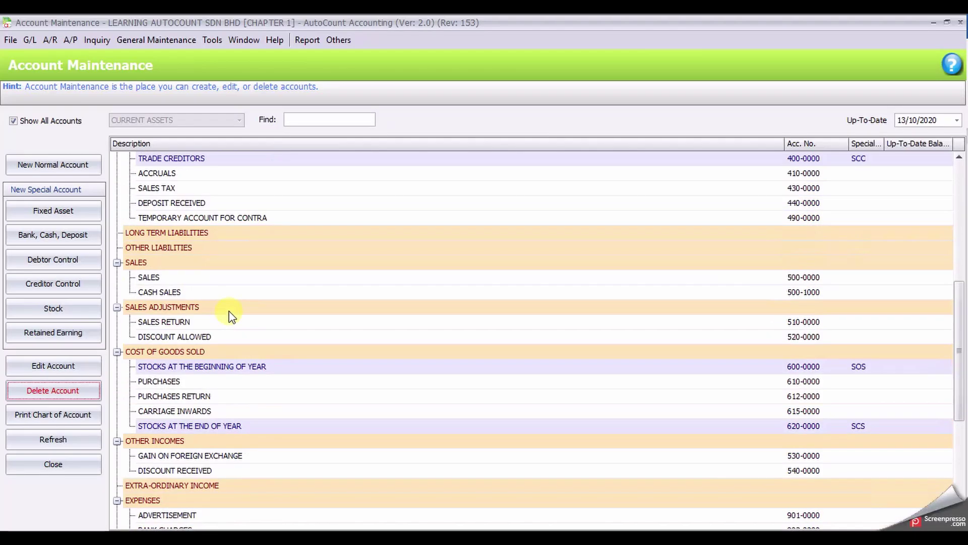
pyautogui.click(228, 191)
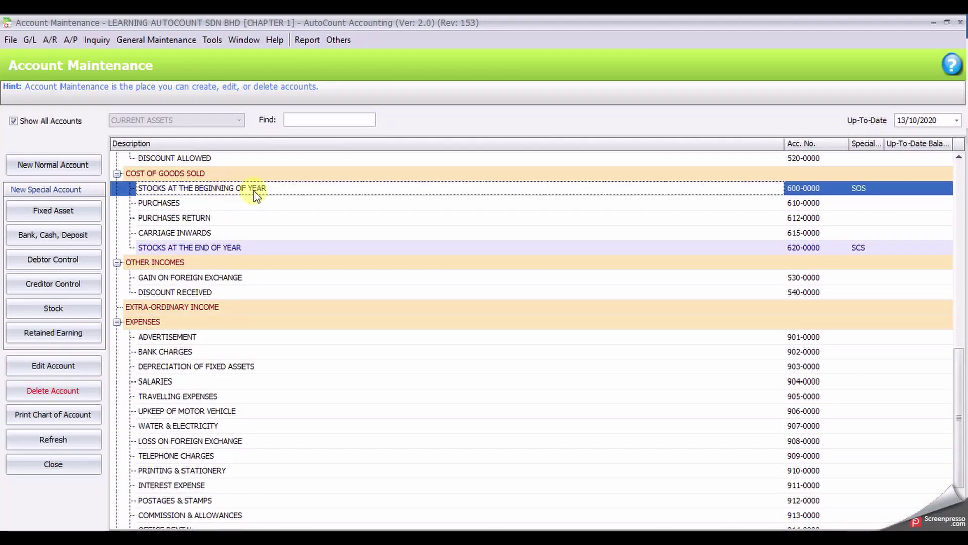
pyautogui.click(53, 390)
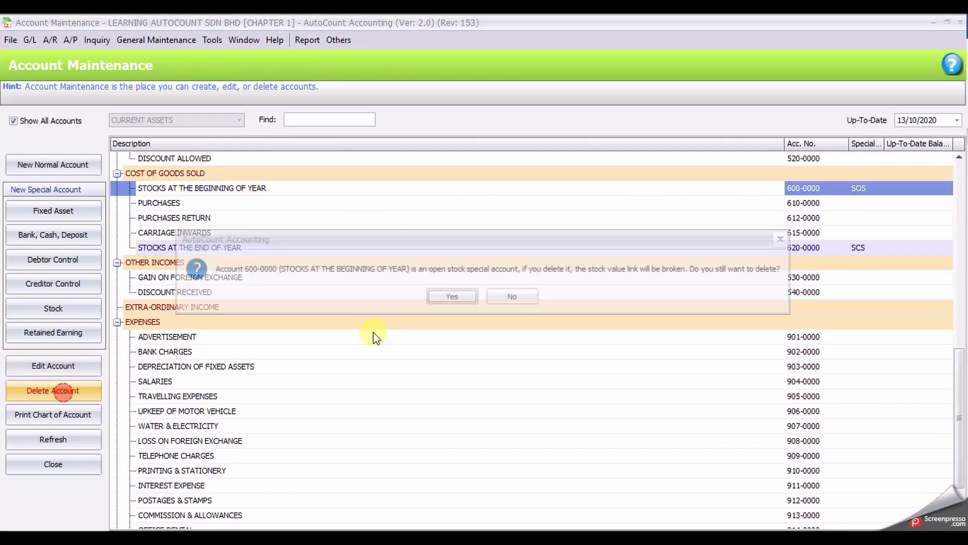
pyautogui.click(452, 298)
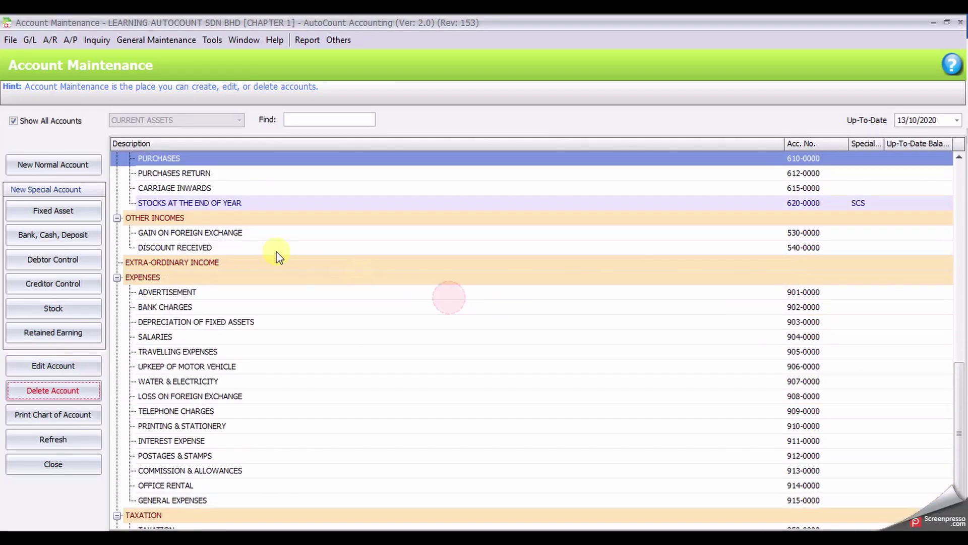
# Step: Delete the STOCKS AT THE END OF YEAR account from the Cost of Goods Sold group
pyautogui.click(214, 203)
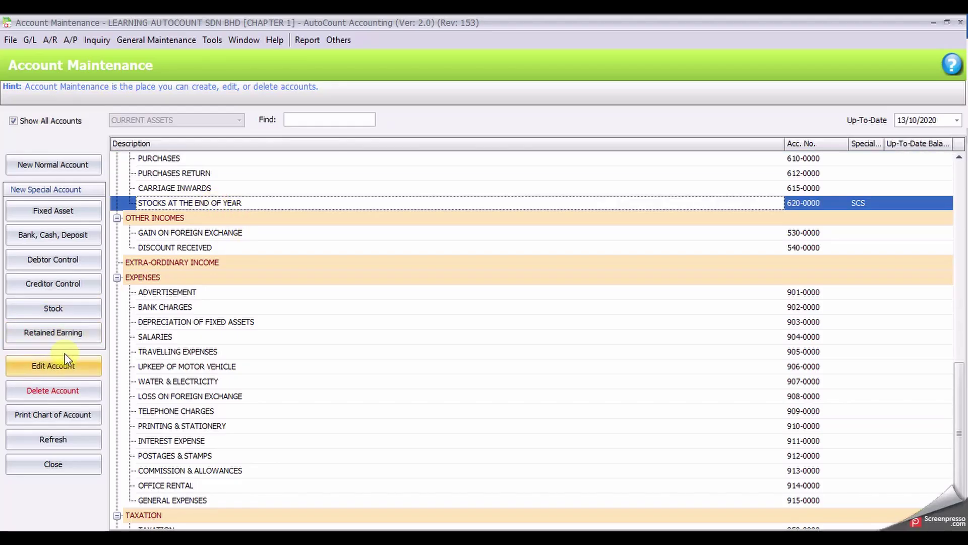
pyautogui.click(72, 395)
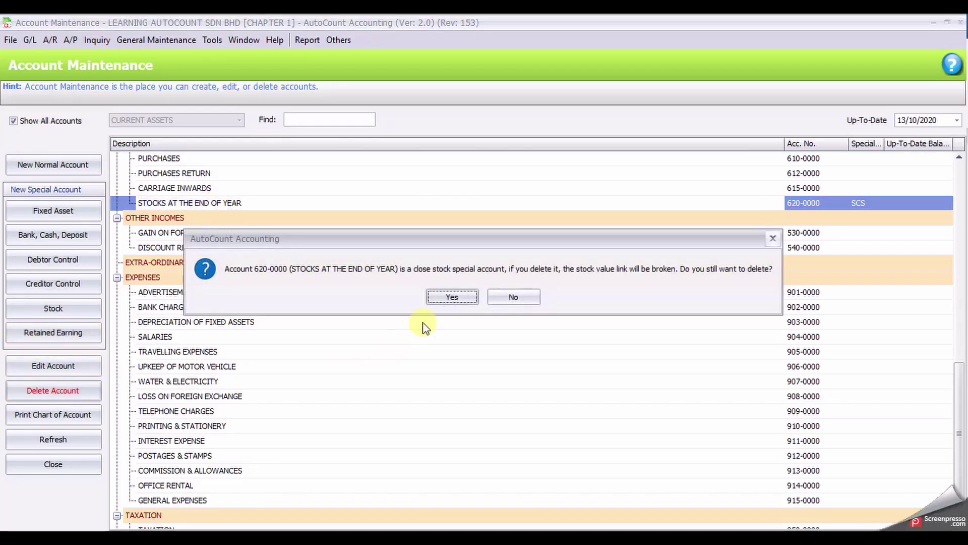
pyautogui.click(451, 297)
# Step: Start a new set of stock accounts and define the open stock account as 600-0000 with the description STOCK - OPENING
pyautogui.scroll(2, 451, 305)
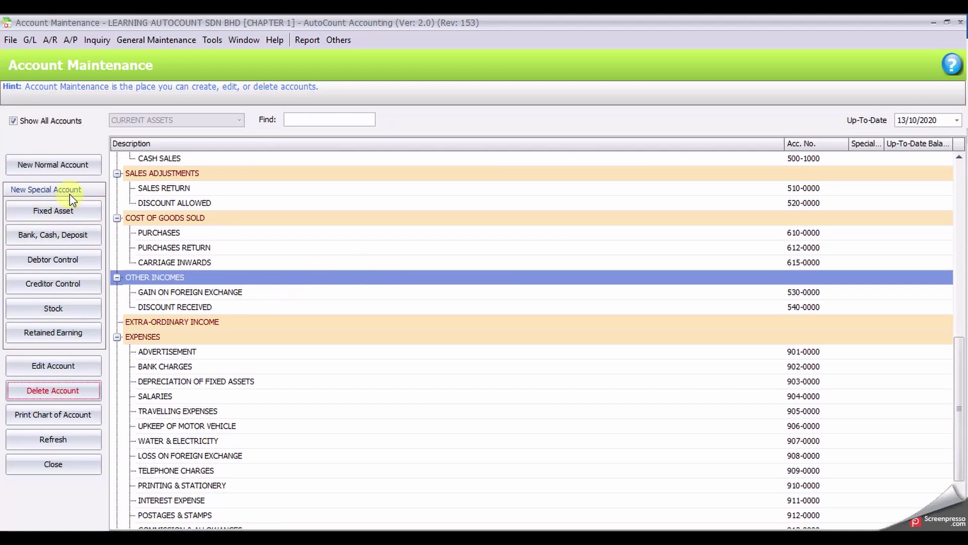
pyautogui.click(54, 309)
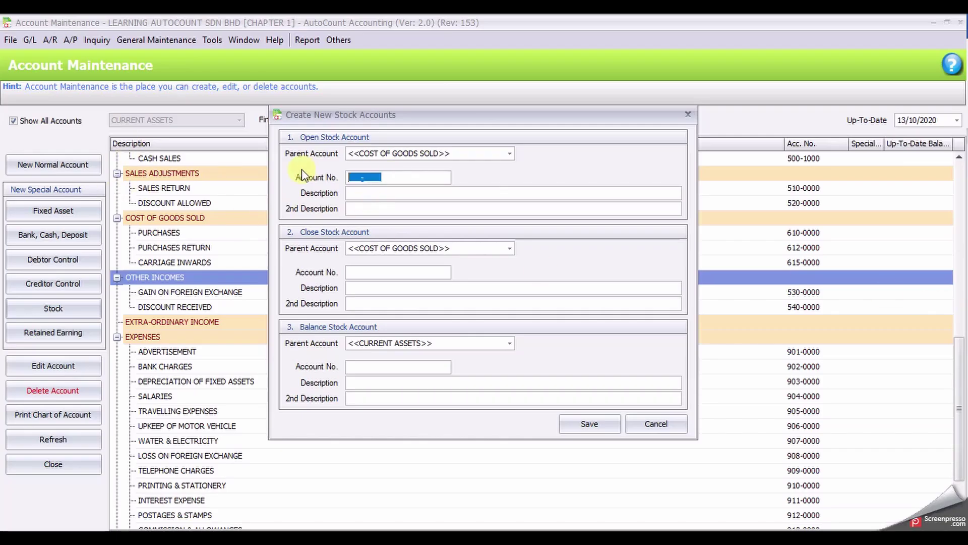
pyautogui.write('600-')
pyautogui.write('000')
pyautogui.write('STOCK')
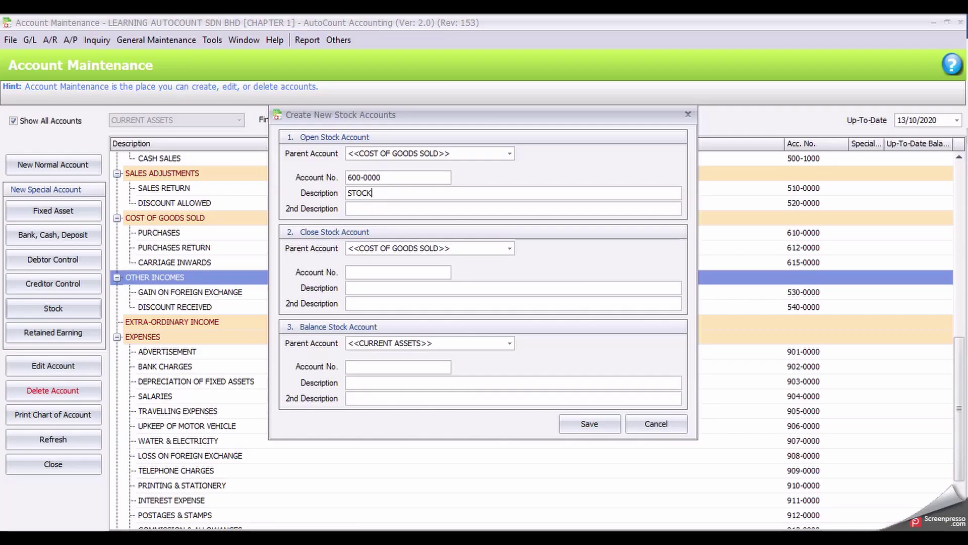
pyautogui.write(' - OPENING')
# Step: Define the close stock account as 699-9999 with the description STOCK - CLOSING
pyautogui.click(404, 273)
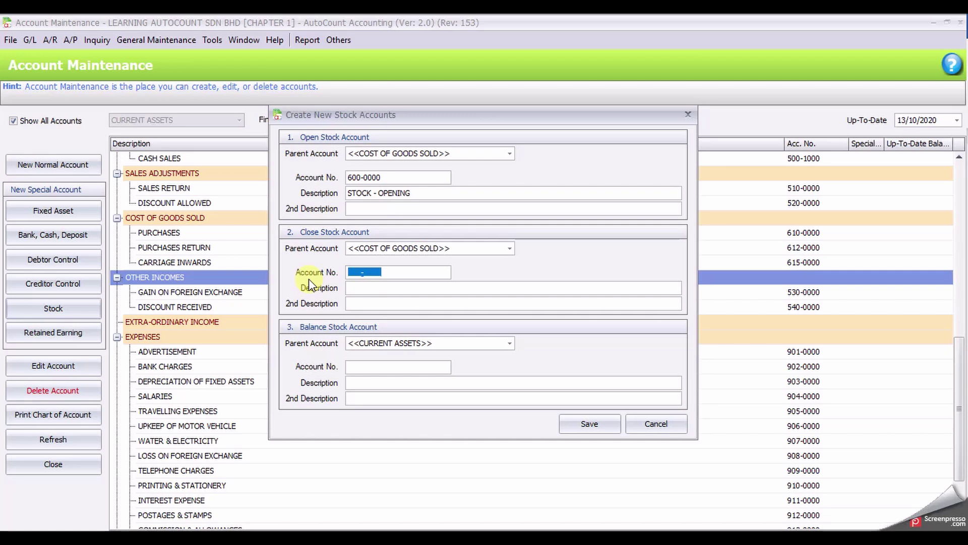
pyautogui.write('9999')
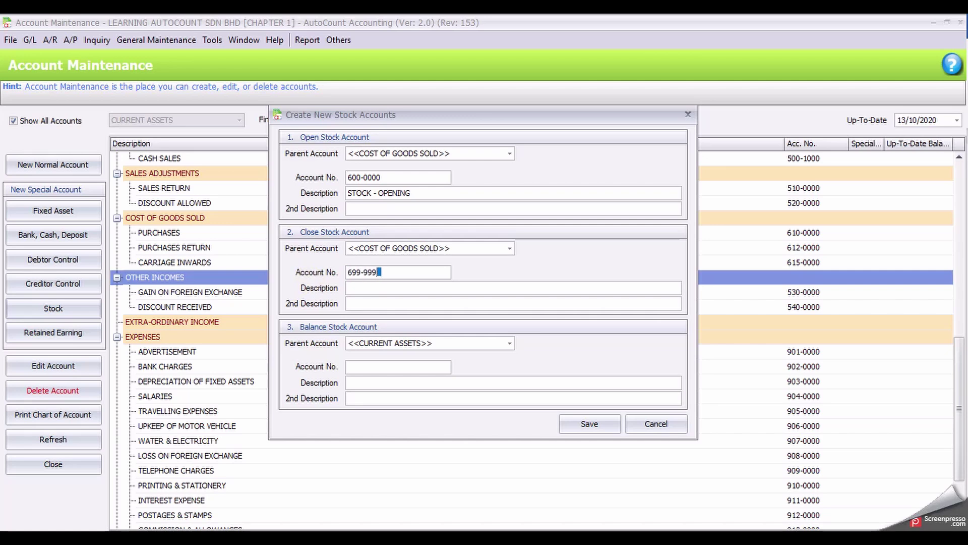
pyautogui.press('Tab')
pyautogui.write('STOCK - CLOSING')
# Step: Define the balance stock account as 333-3333 with the description STOCK - BS and save the three stock accounts
pyautogui.click(399, 366)
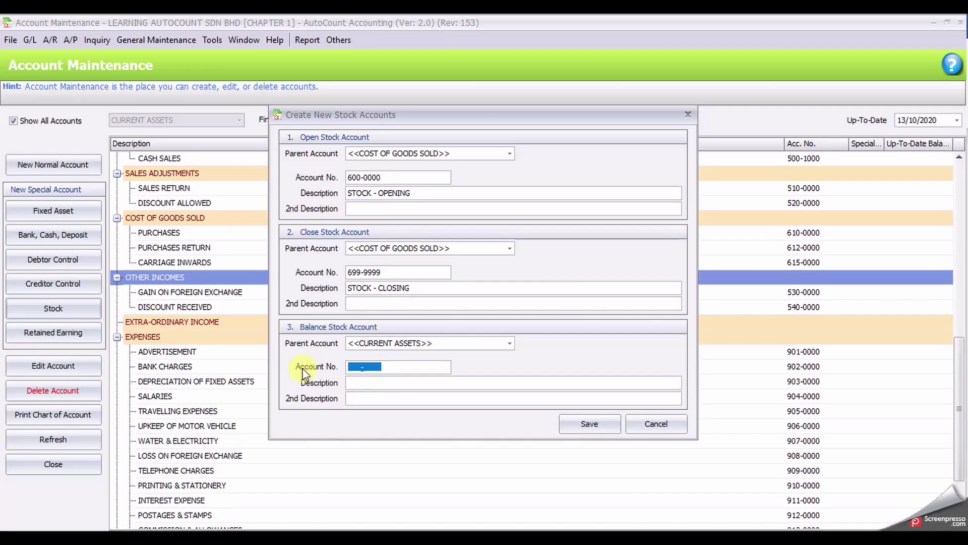
pyautogui.write('333-3333')
pyautogui.press('Tab')
pyautogui.write('STOCK - BS')
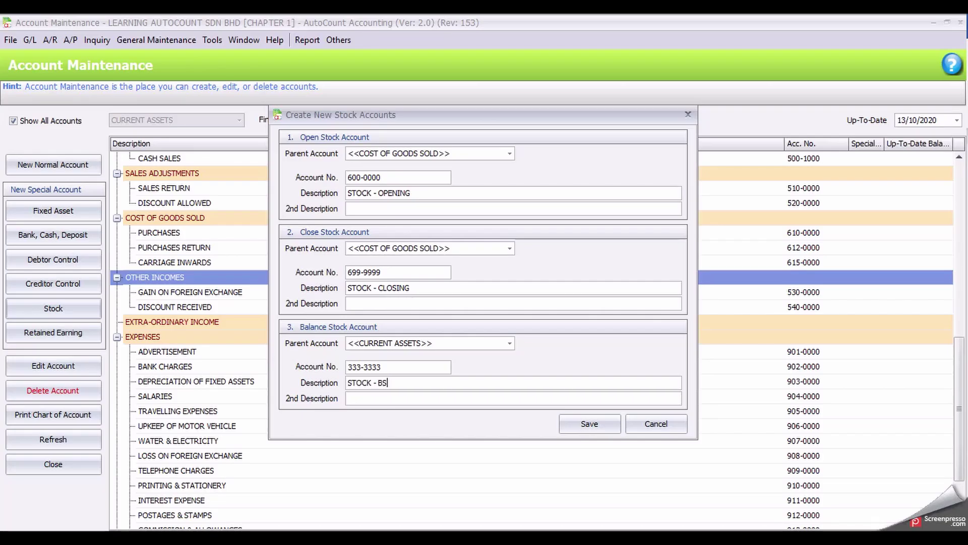
pyautogui.click(573, 422)
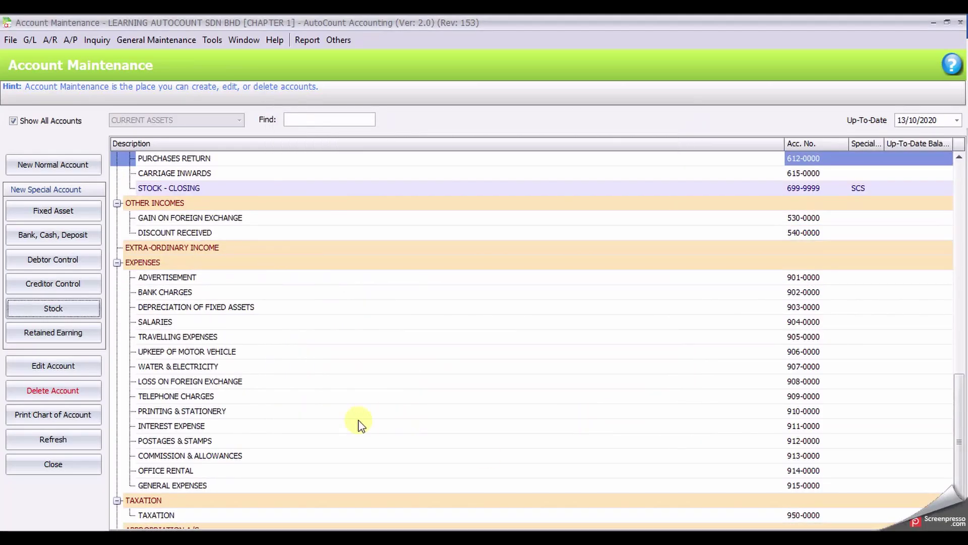
# Step: Check the new stock accounts in the Current Assets and Cost of Goods Sold groups
pyautogui.scroll(2, 367, 399)
pyautogui.scroll(5, 366, 392)
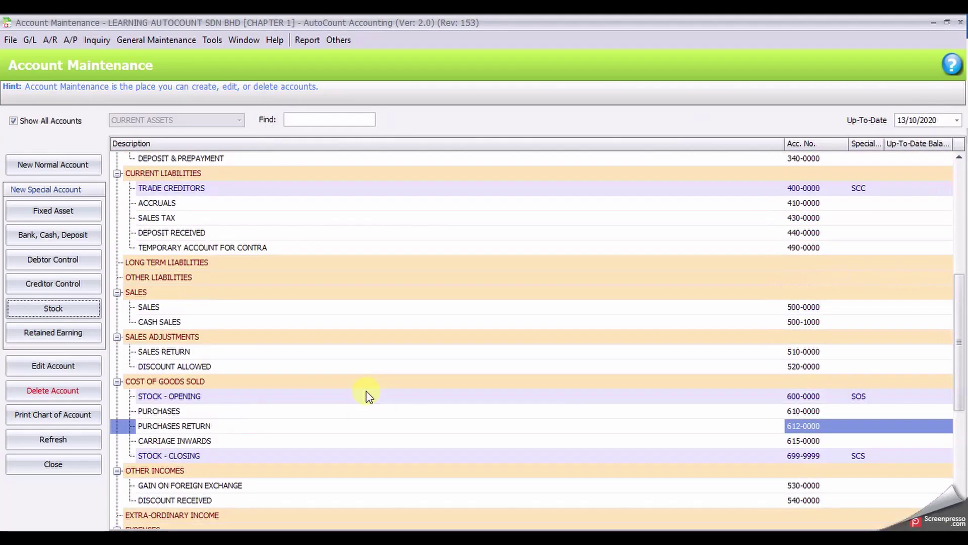
pyautogui.scroll(3, 367, 392)
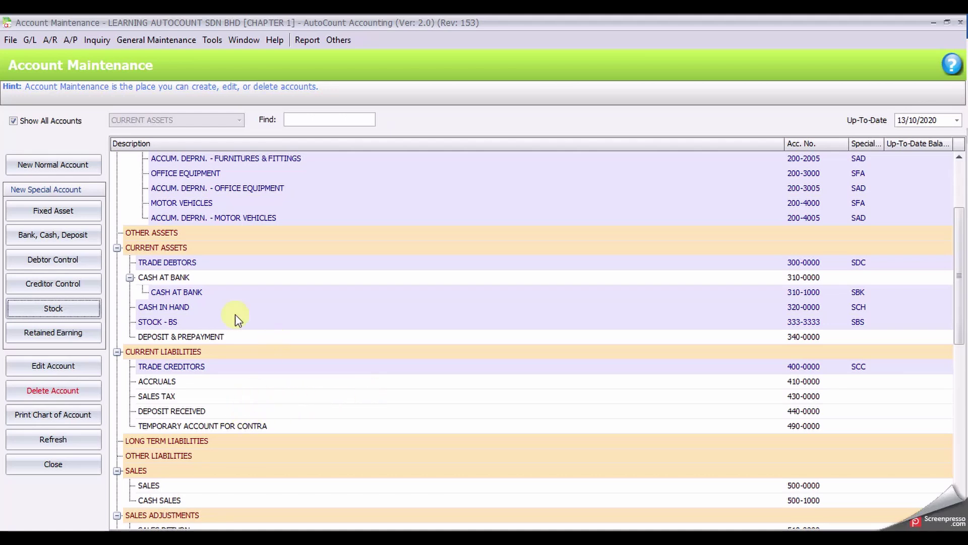
pyautogui.click(175, 321)
pyautogui.scroll(-8, 233, 279)
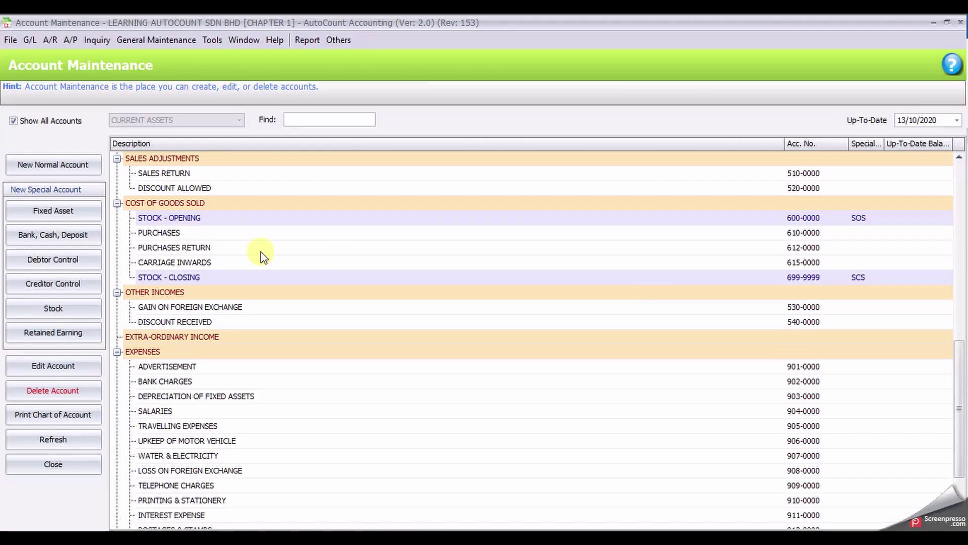
pyautogui.scroll(5, 221, 285)
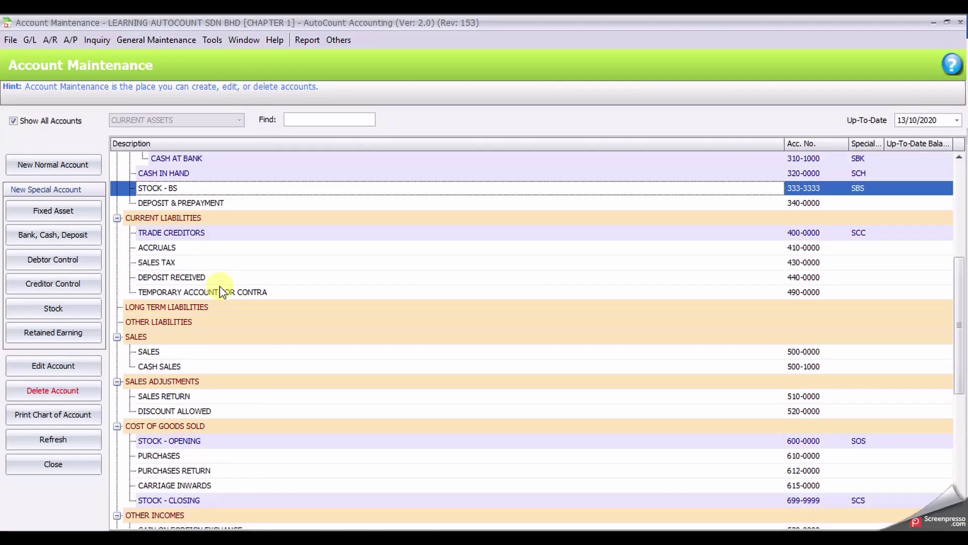
# Step: Delete the special bank account nested under the CASH AT BANK parent in the Current Assets group
pyautogui.scroll(3, 221, 291)
pyautogui.click(191, 296)
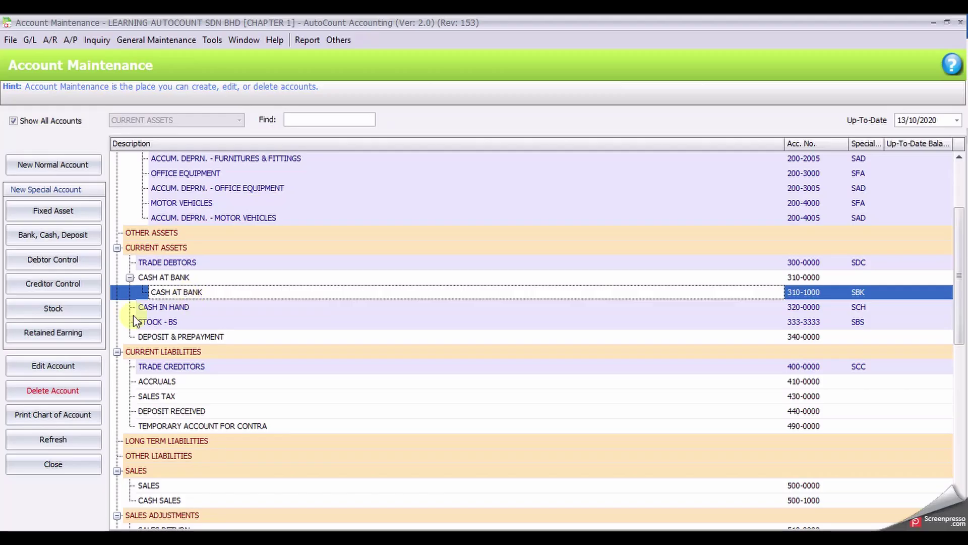
pyautogui.click(49, 396)
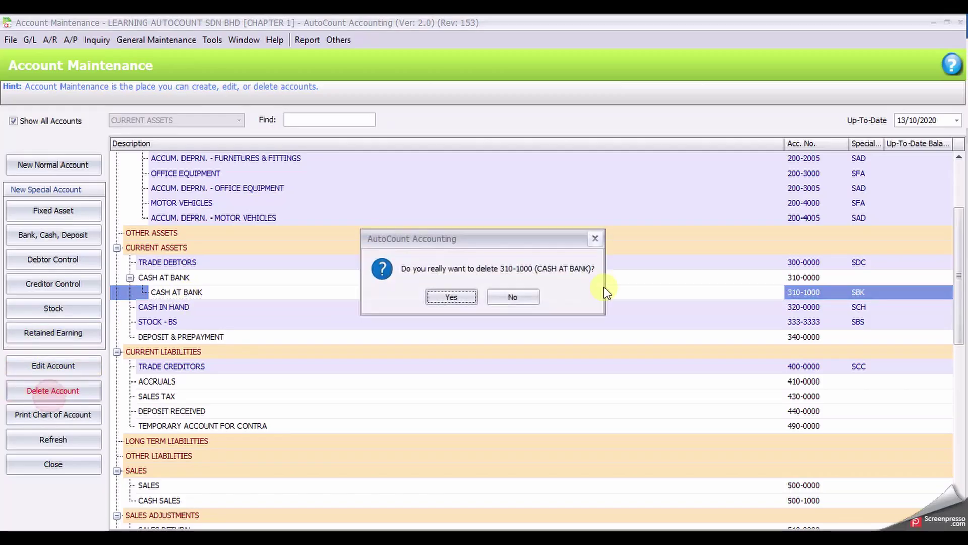
pyautogui.click(465, 302)
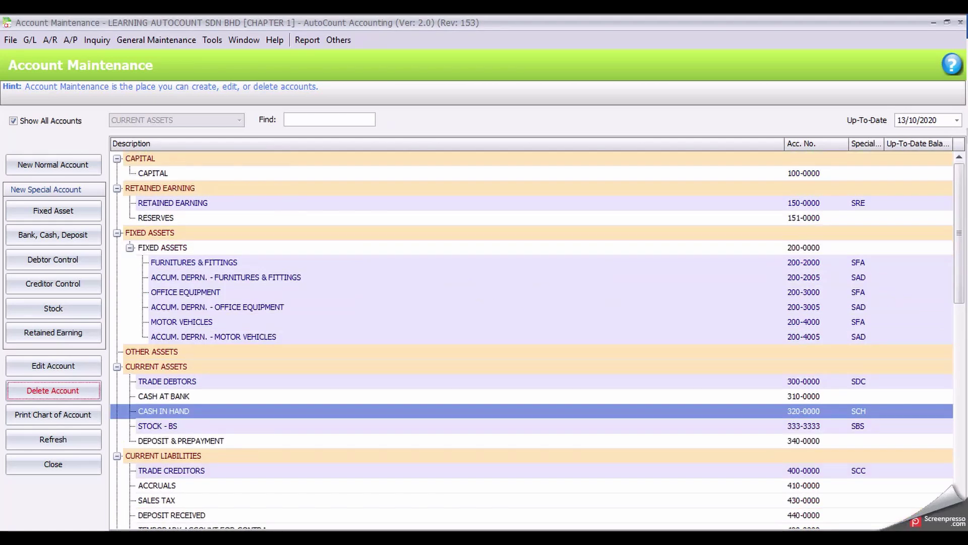
# Step: Start a new bank account under CASH AT BANK with account number 310-MBB1 and description MBB-KL
pyautogui.click(217, 398)
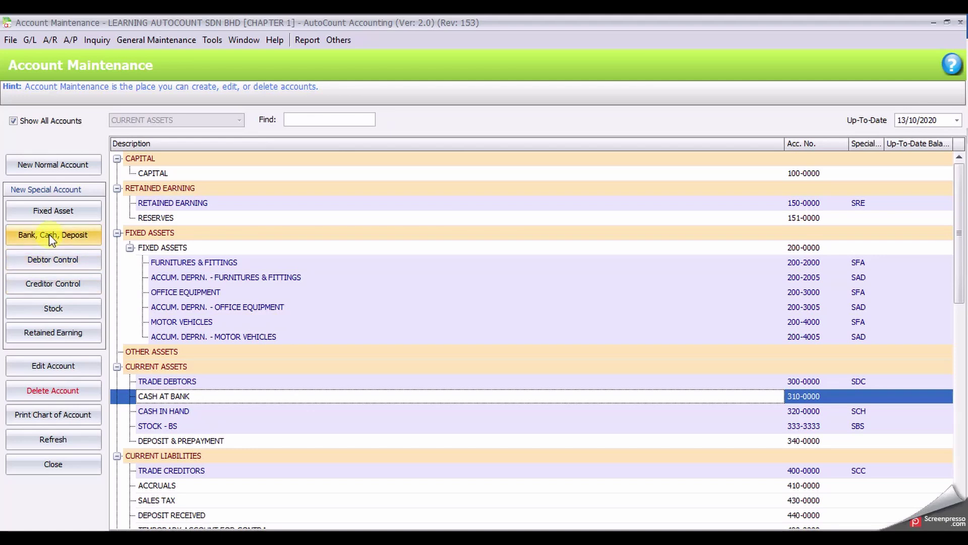
pyautogui.click(99, 236)
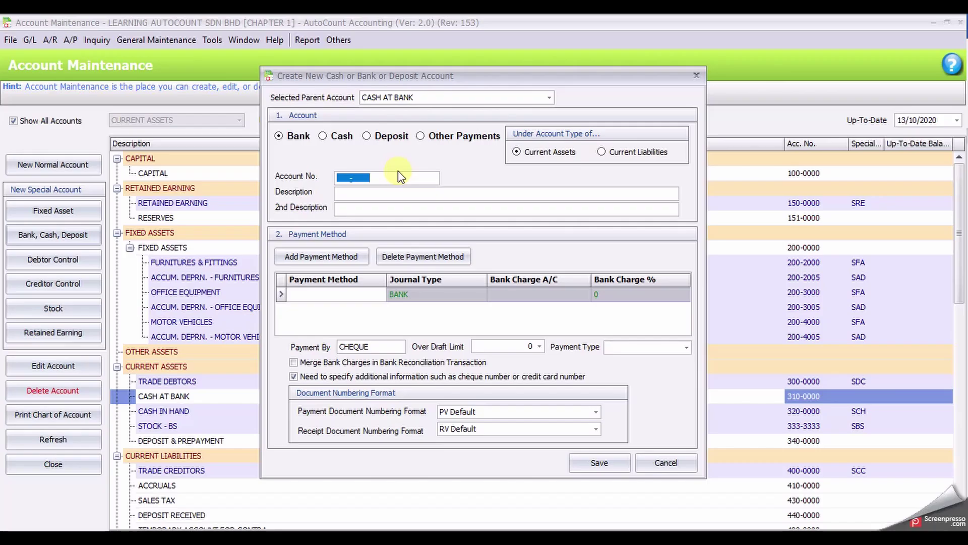
pyautogui.write('310-MBB1')
pyautogui.press('Tab')
pyautogui.write('MBB-KL')
# Step: Name the account's first payment method MB-CHEQUE and set its payment type to Credit Card
pyautogui.click(330, 294)
pyautogui.click(333, 294)
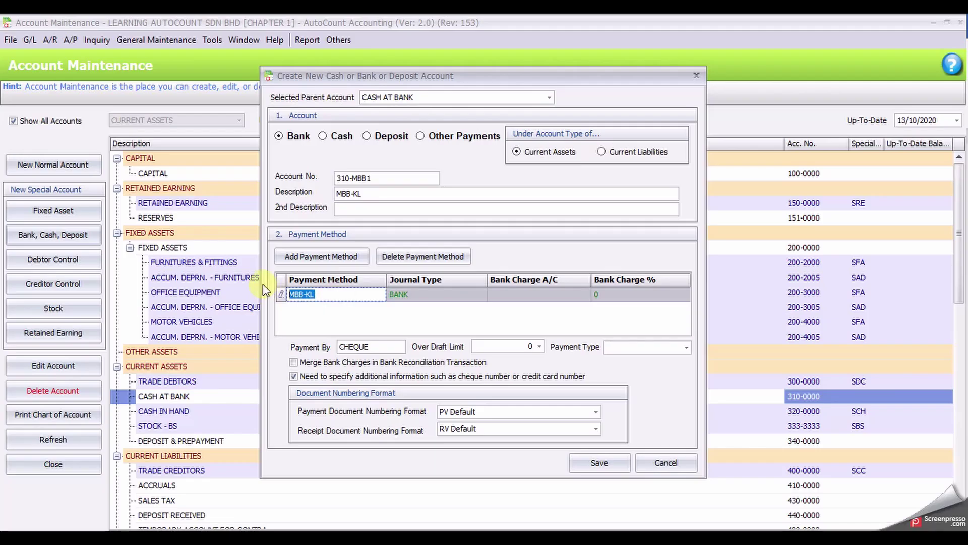
pyautogui.write('MB-CHEQUE')
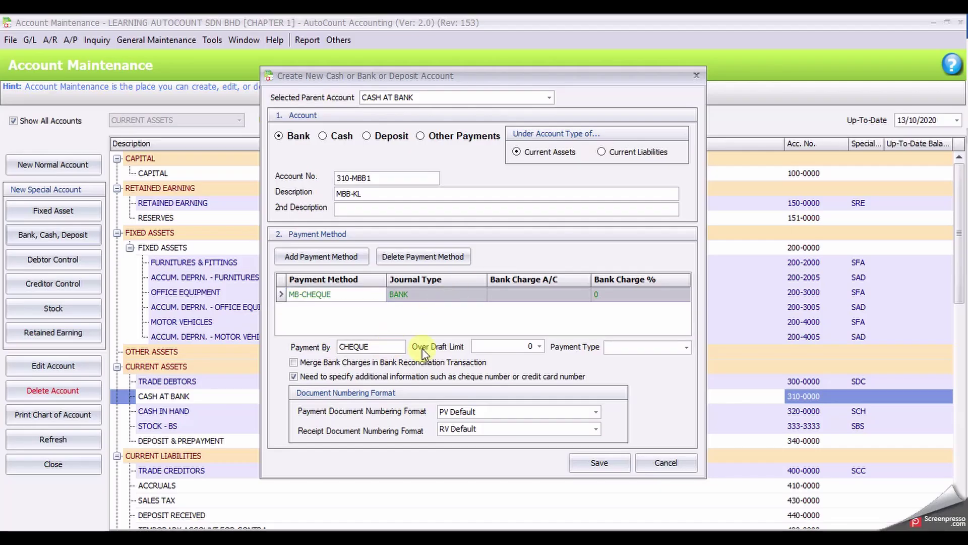
pyautogui.click(685, 347)
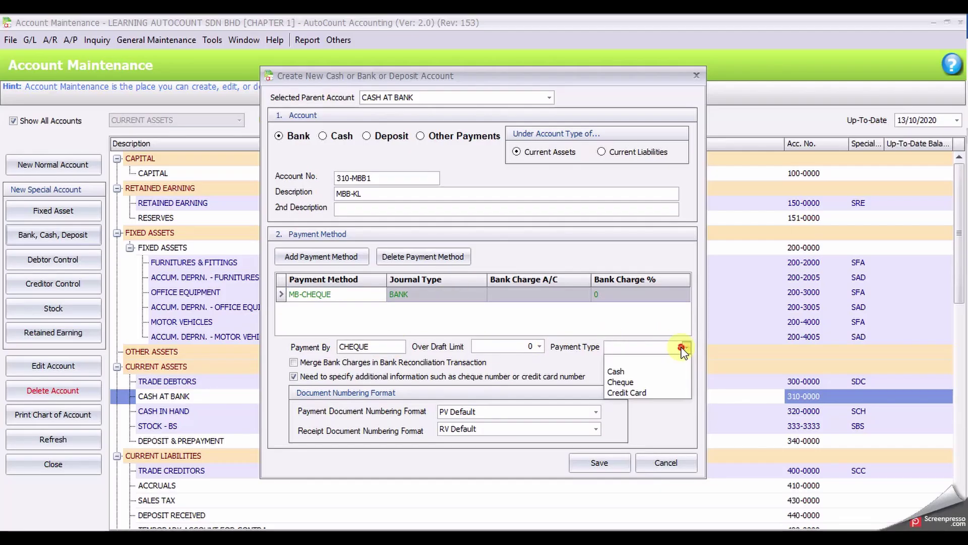
pyautogui.click(636, 393)
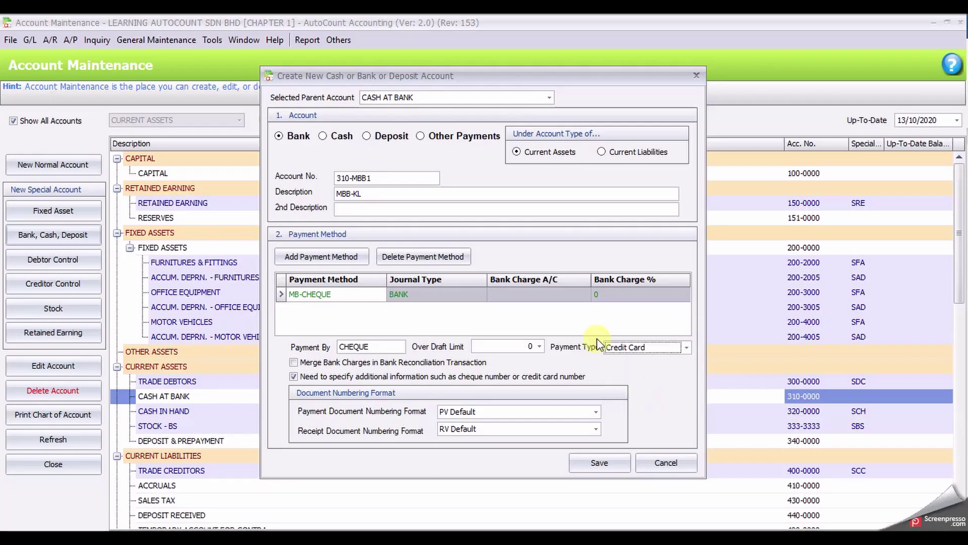
# Step: Add a second payment method MV-CCARD paid by CCARD with the Credit Card payment type, and save the bank account
pyautogui.click(353, 260)
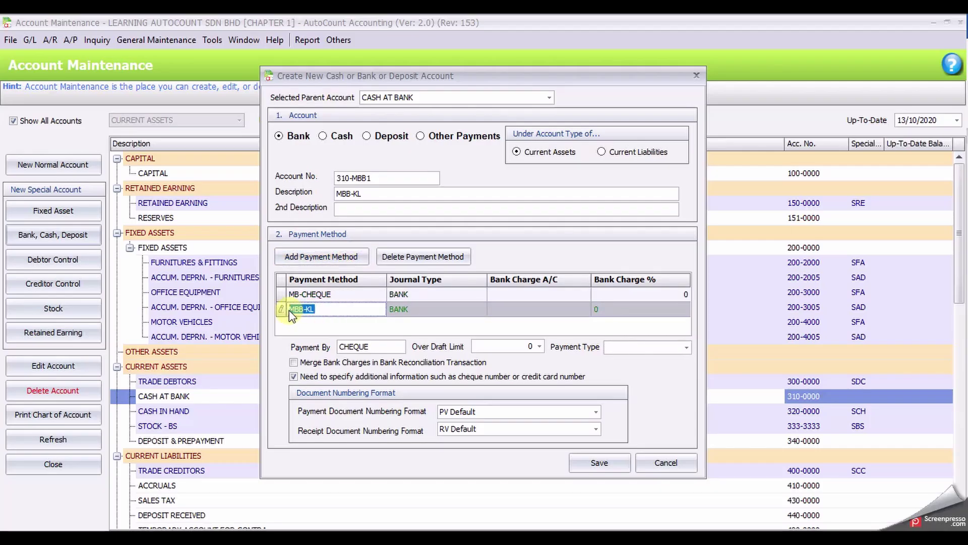
pyautogui.write('MV-CCARD')
pyautogui.click(388, 347)
pyautogui.moveTo(387, 346); pyautogui.dragTo(304, 342)
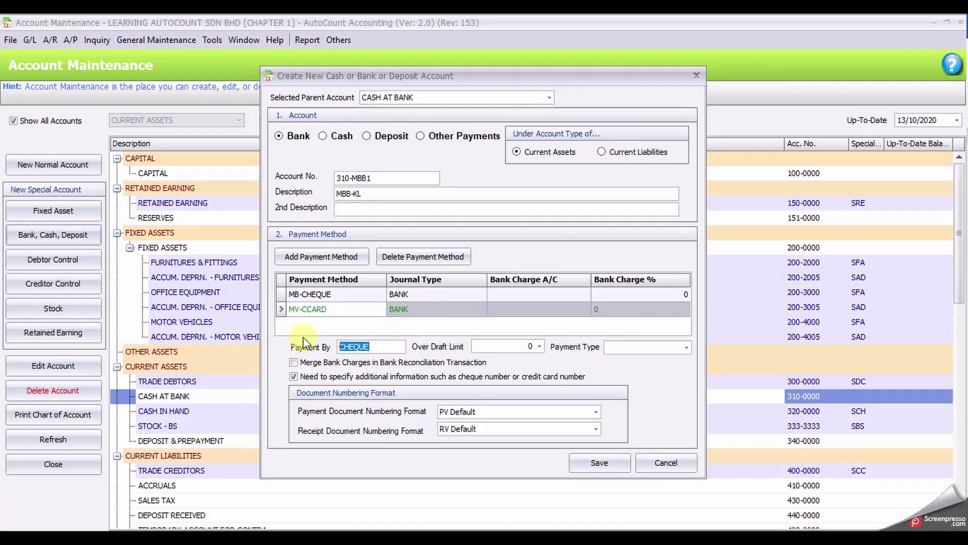
pyautogui.write('CCARD')
pyautogui.click(648, 347)
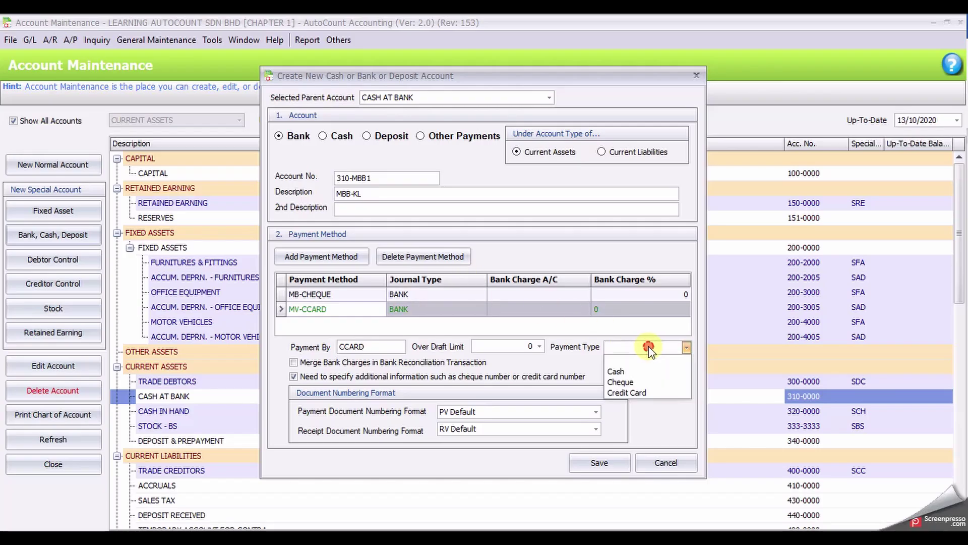
pyautogui.click(625, 393)
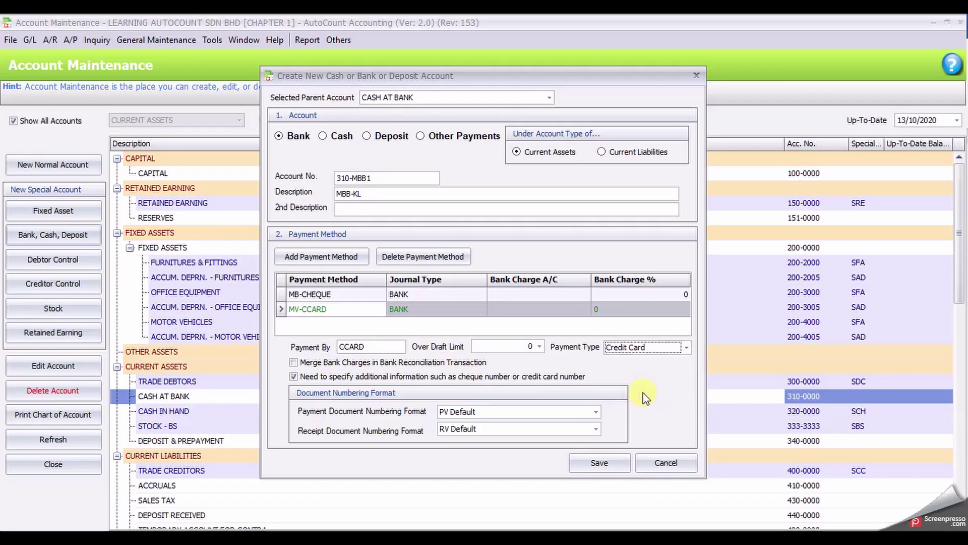
pyautogui.click(599, 463)
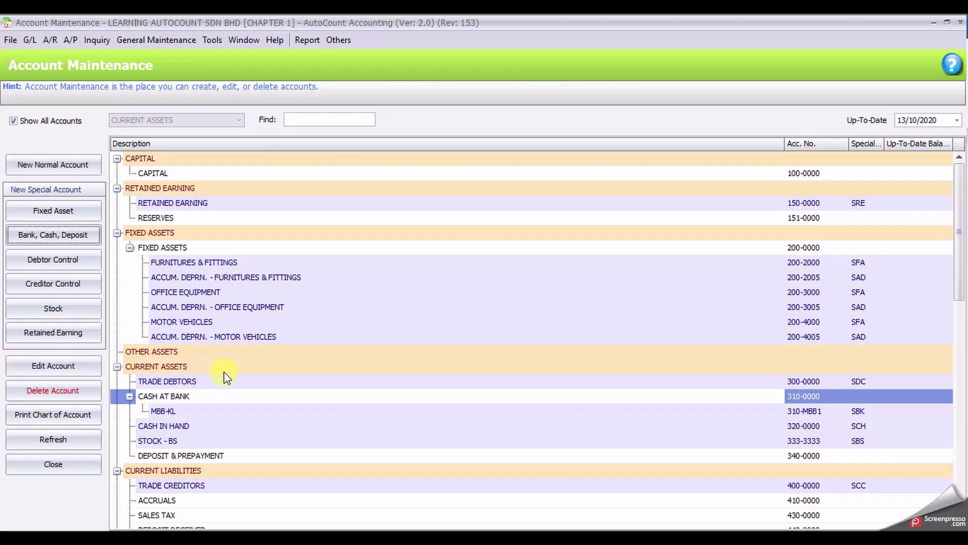
# Step: Start another bank account under CASH AT BANK with account number 310-PBB1 and description PBB-PJ
pyautogui.click(180, 399)
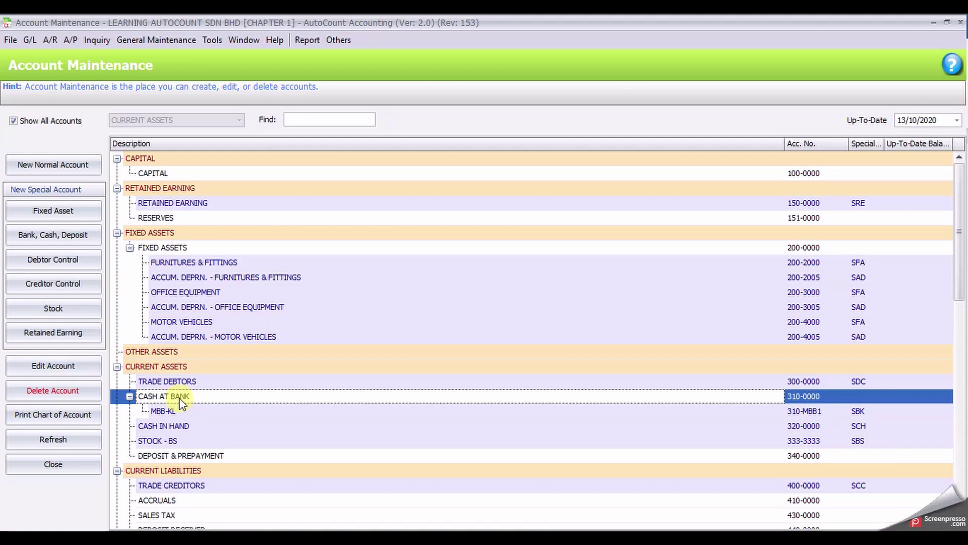
pyautogui.click(53, 235)
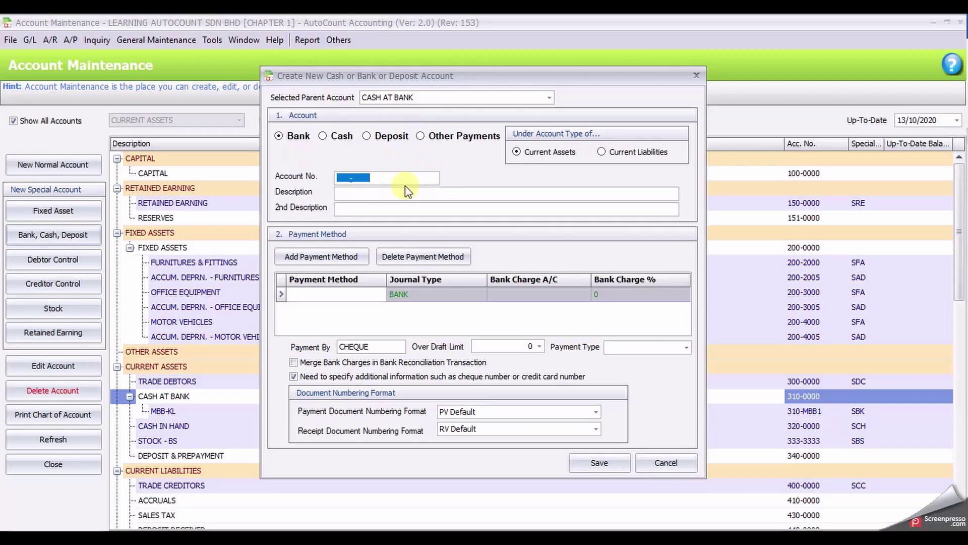
pyautogui.click(295, 140)
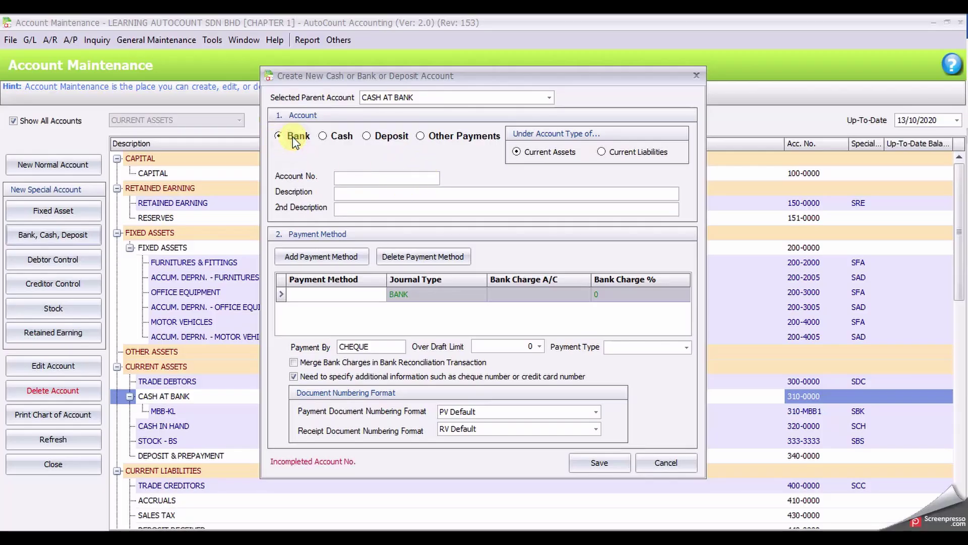
pyautogui.click(401, 177)
pyautogui.write('PB-')
pyautogui.press('BackSpace')
pyautogui.write('310-')
pyautogui.write('PBB1')
pyautogui.click(386, 193)
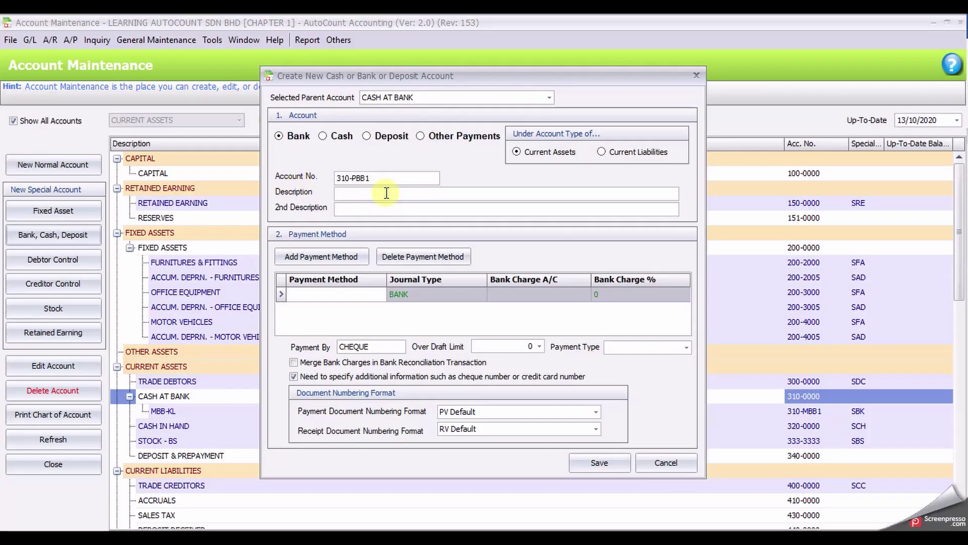
pyautogui.write('PBB-PJ')
# Step: Fill in PBB-PJ as the payment method with the Cheque payment type and save the bank account
pyautogui.click(350, 293)
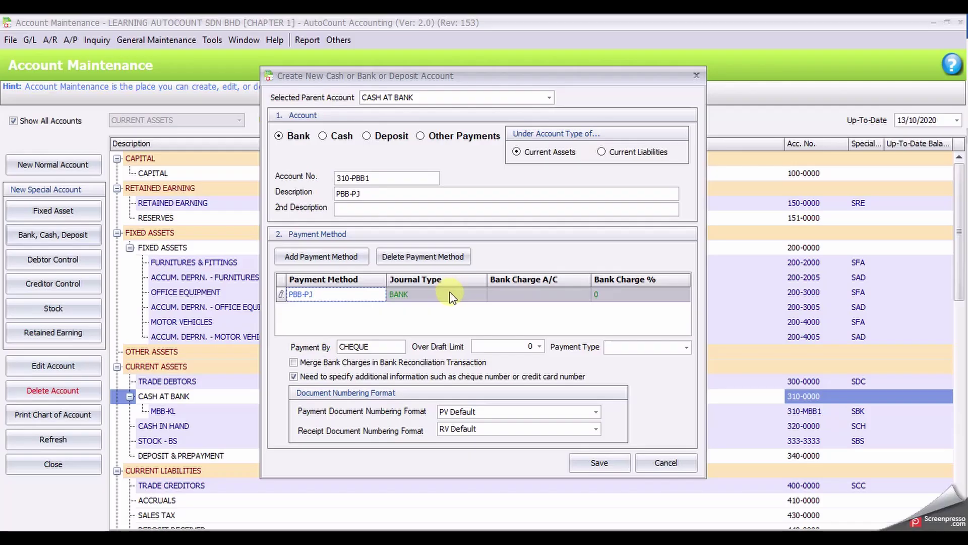
pyautogui.click(380, 346)
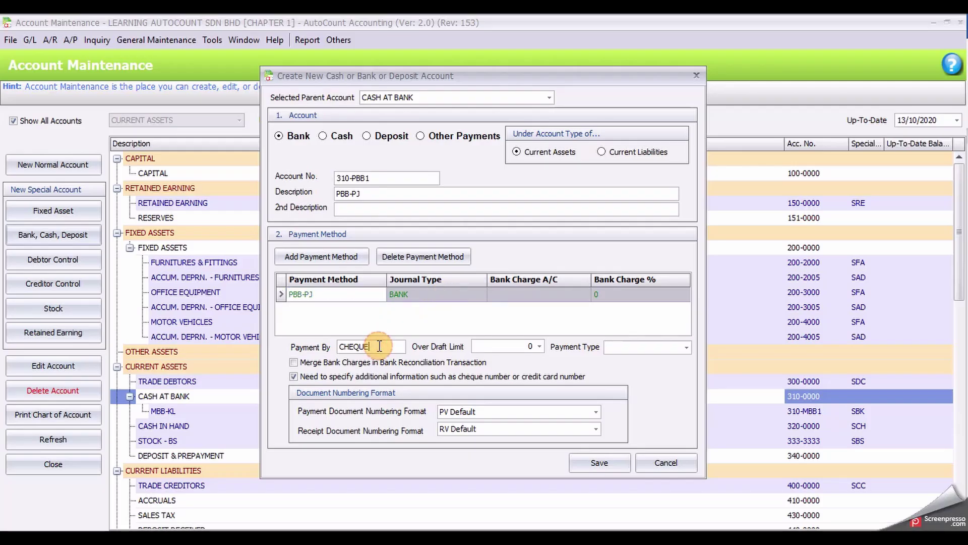
pyautogui.click(686, 347)
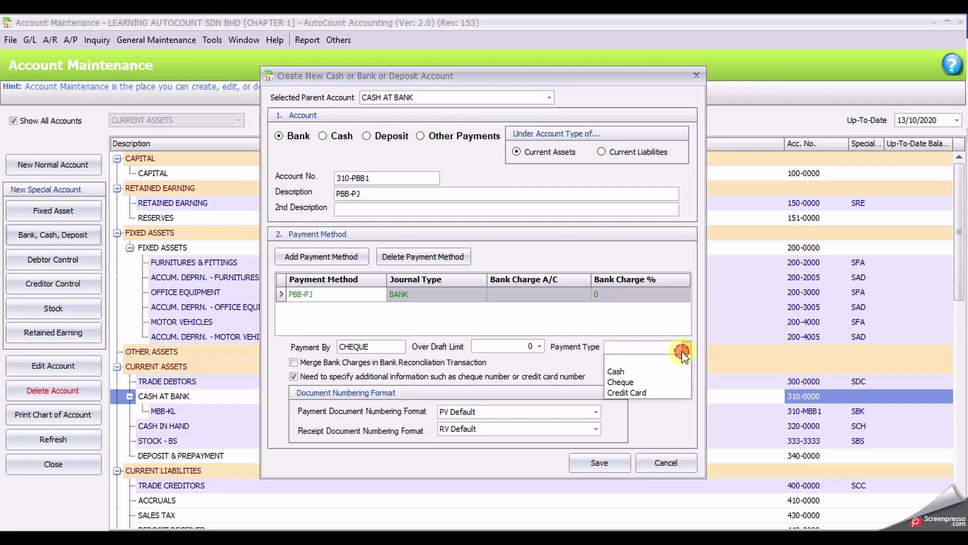
pyautogui.click(640, 382)
pyautogui.click(603, 465)
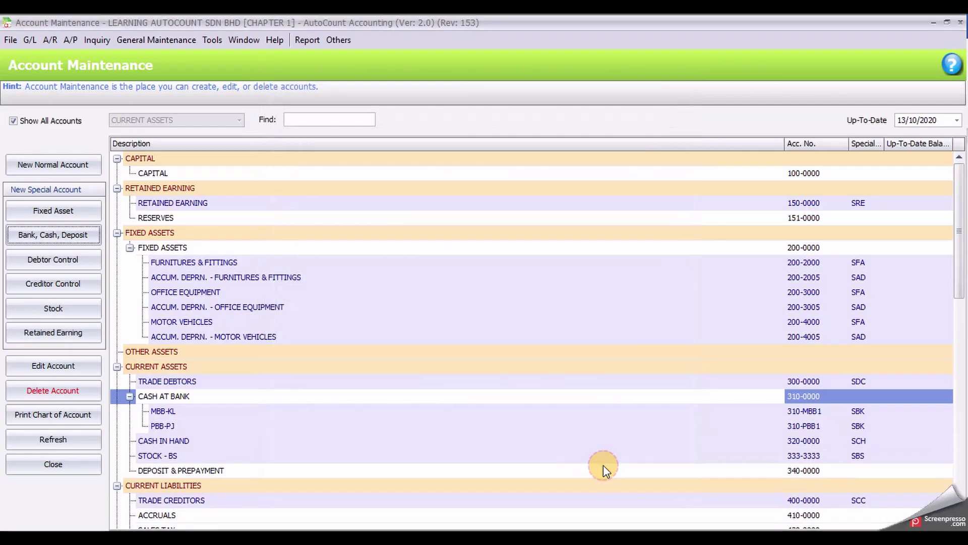
pyautogui.click(160, 411)
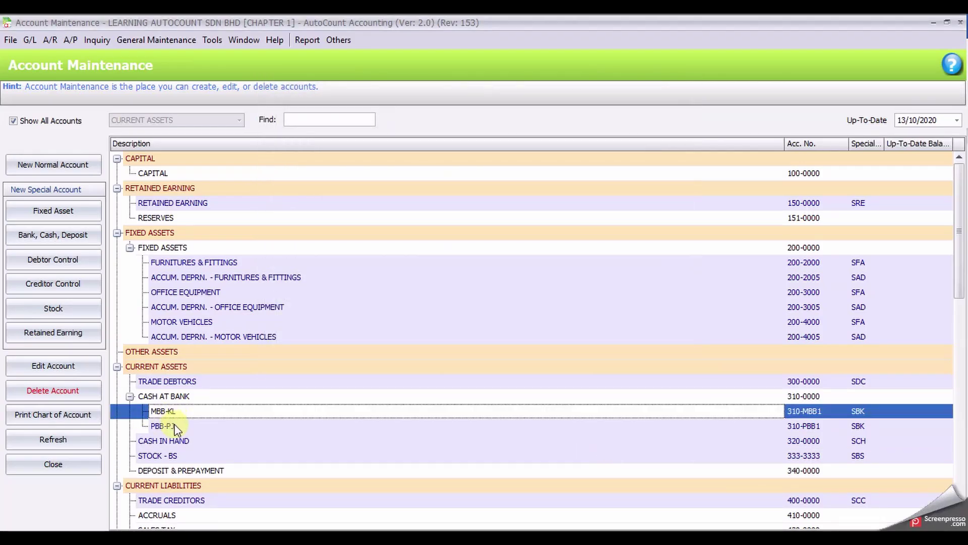
pyautogui.click(174, 427)
pyautogui.click(182, 412)
# Step: Start a third bank account under CASH AT BANK with account number 310-CIMB and description CIMB-KL
pyautogui.click(189, 397)
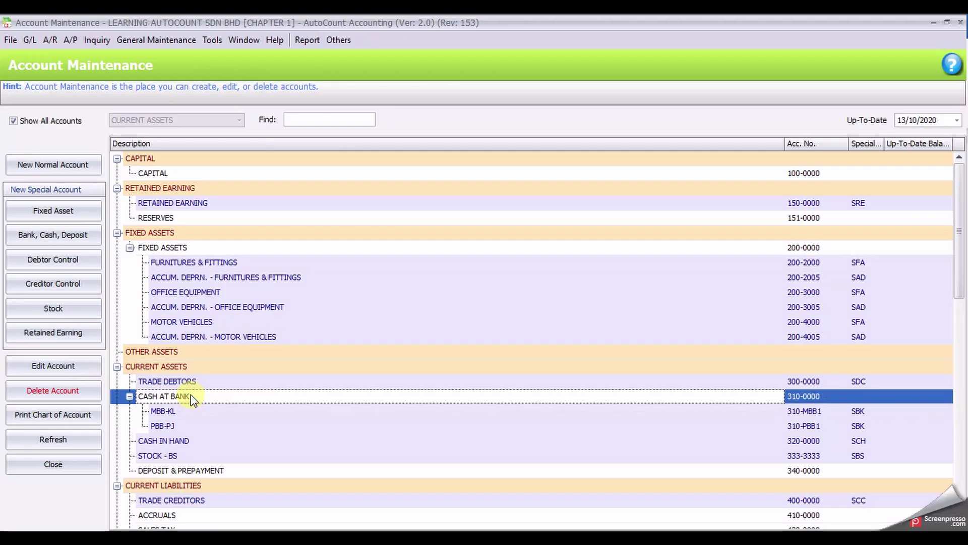
pyautogui.click(76, 233)
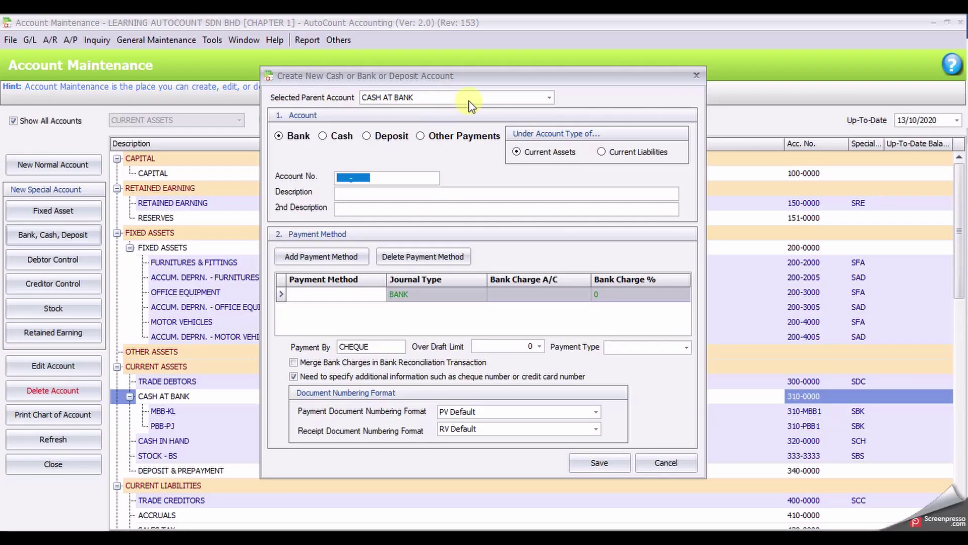
pyautogui.click(418, 178)
pyautogui.doubleClick(419, 178)
pyautogui.write('CIM-B')
pyautogui.write('KL')
pyautogui.press('BackSpace')
pyautogui.press('BackSpace')
pyautogui.press('BackSpace')
pyautogui.press('BackSpace')
pyautogui.press('BackSpace')
pyautogui.press('BackSpace')
pyautogui.press('BackSpace')
pyautogui.write('310-CIMB')
pyautogui.press('Tab')
pyautogui.write('CIMB-KL')
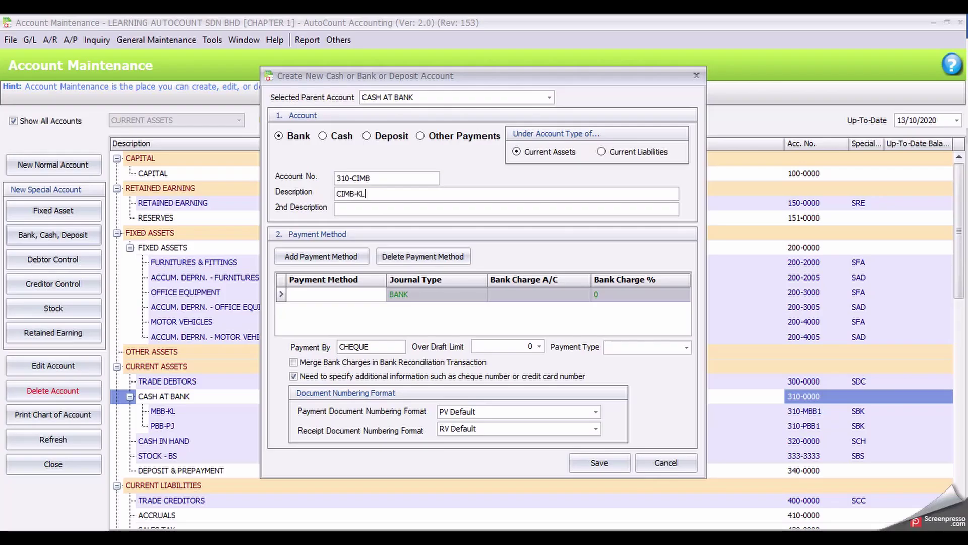
# Step: Name the payment method CIMB-KL, set its payment type to Cheque, and save the bank account
pyautogui.click(364, 295)
pyautogui.write('CIMB-KL')
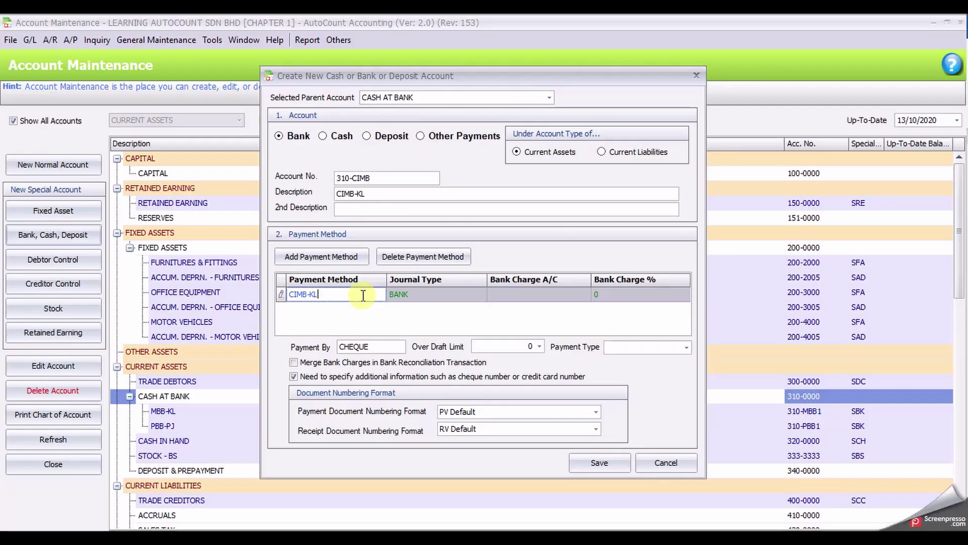
pyautogui.click(391, 347)
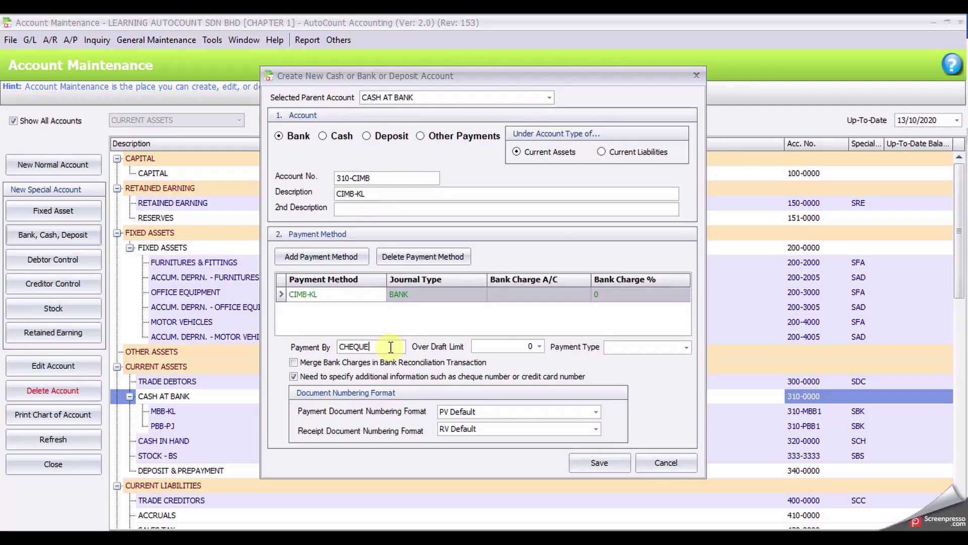
pyautogui.click(638, 348)
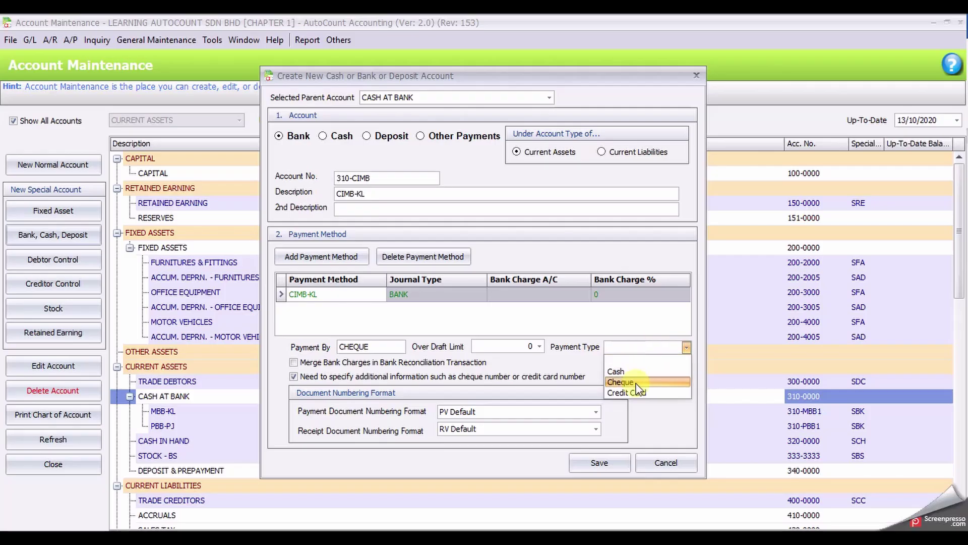
pyautogui.click(636, 384)
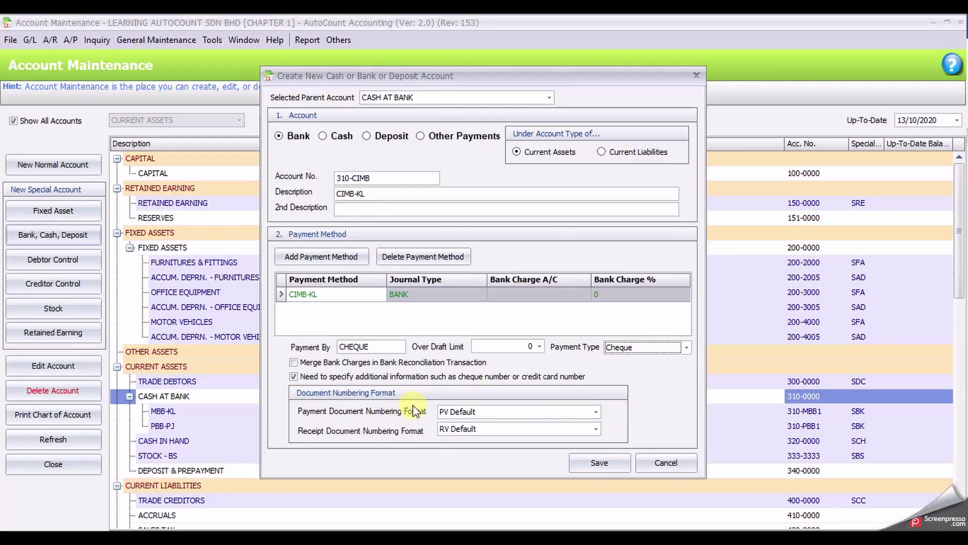
pyautogui.click(619, 464)
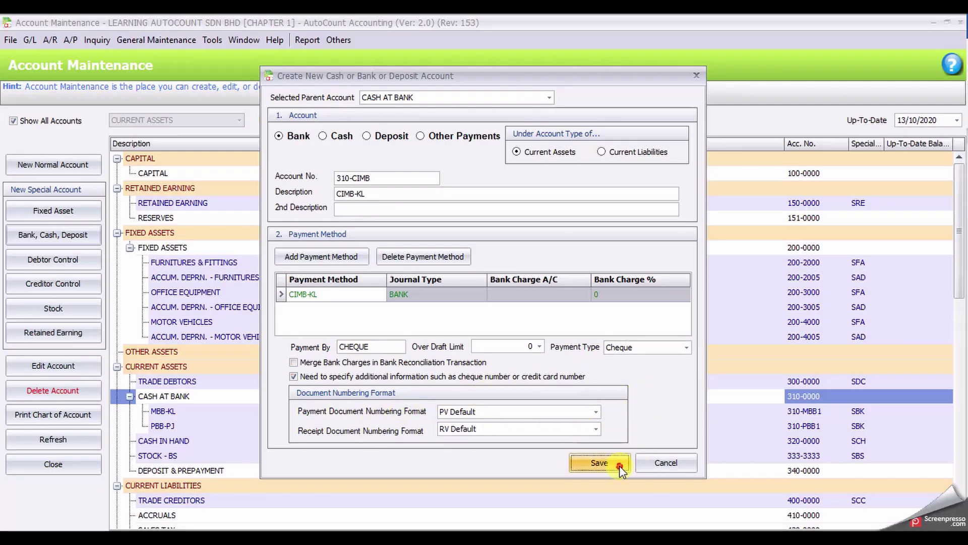
# Step: Delete the CIMB-KL bank account nested under CASH AT BANK and confirm the deletion
pyautogui.press('Down')
pyautogui.press('Down')
pyautogui.press('Down')
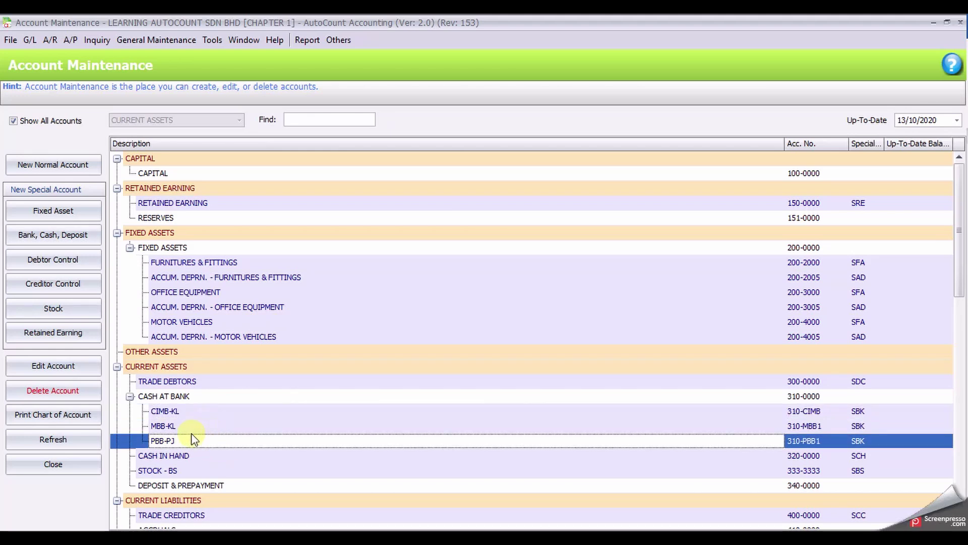
pyautogui.click(197, 410)
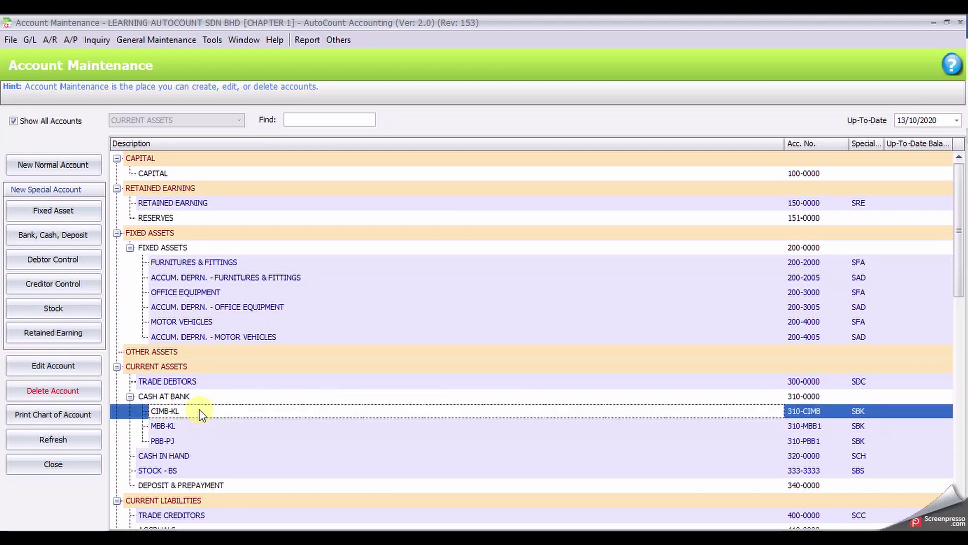
pyautogui.click(62, 395)
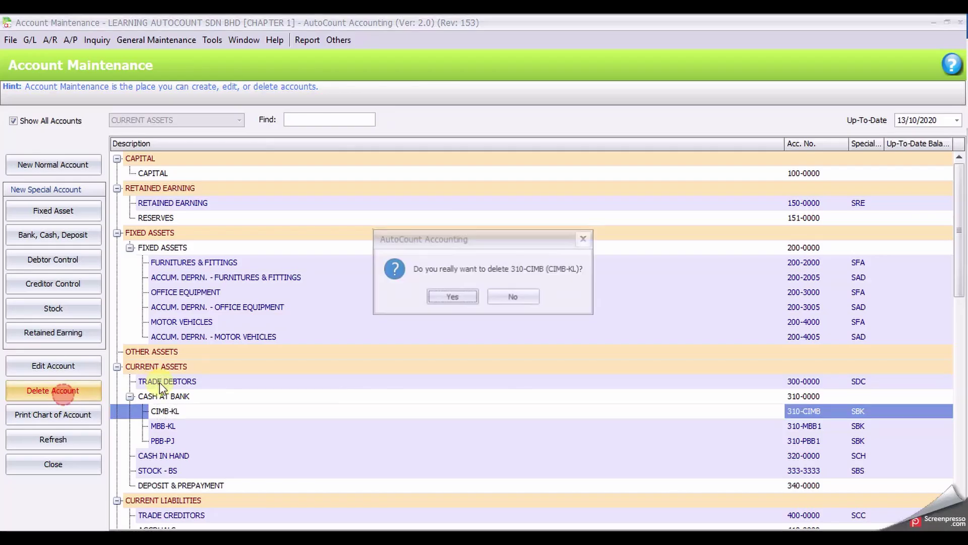
pyautogui.click(439, 297)
# Step: Check the remaining bank accounts under CASH AT BANK in the Current Assets group
pyautogui.click(210, 386)
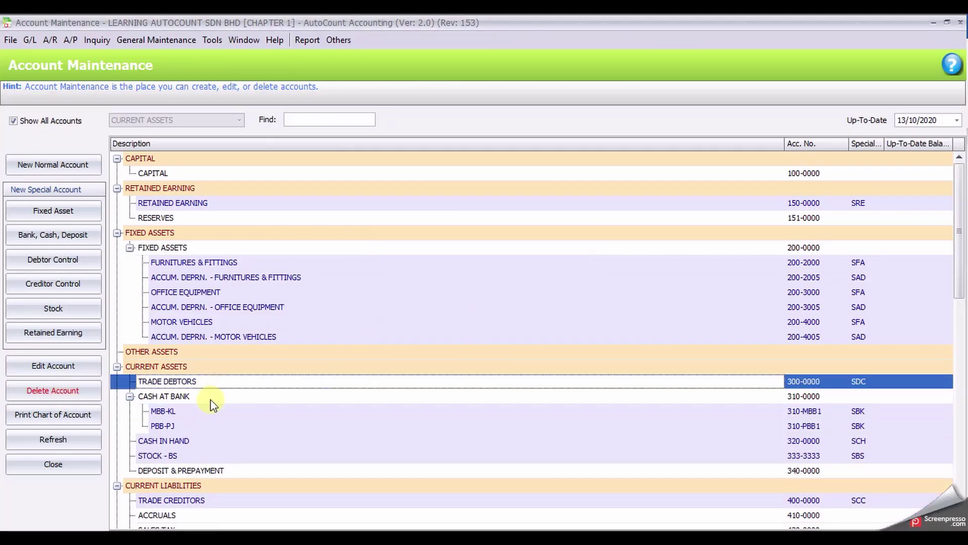
pyautogui.press('Down')
pyautogui.press('Down')
pyautogui.press('Down')
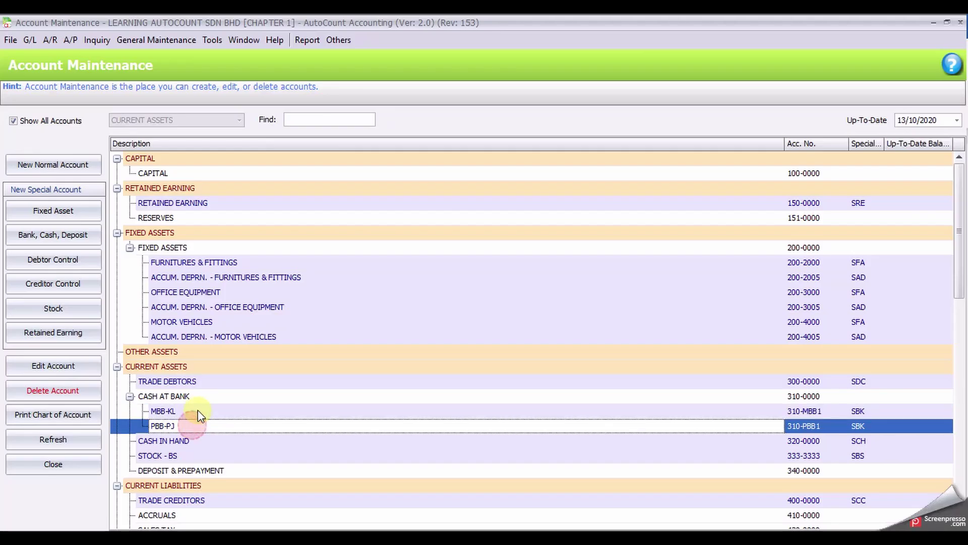
pyautogui.press('Up')
pyautogui.click(204, 396)
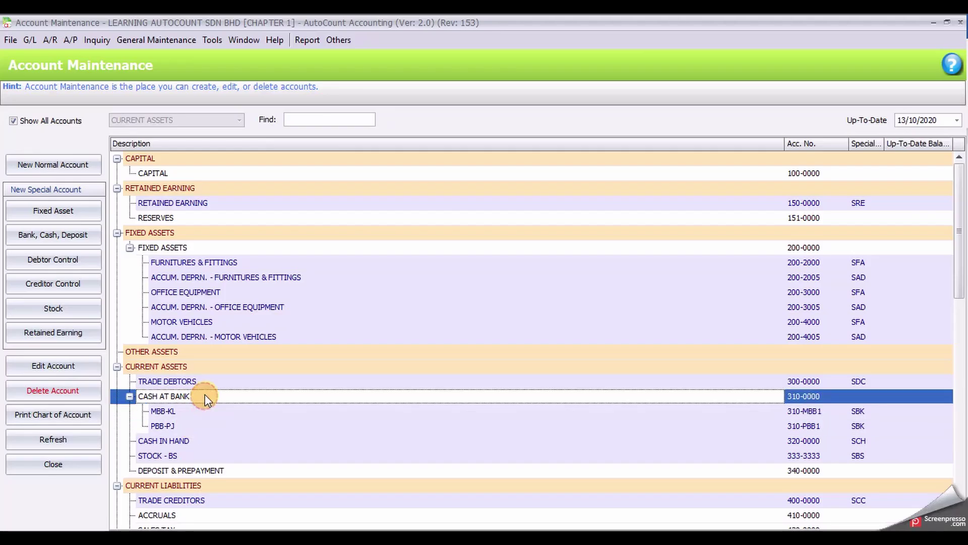
pyautogui.click(193, 367)
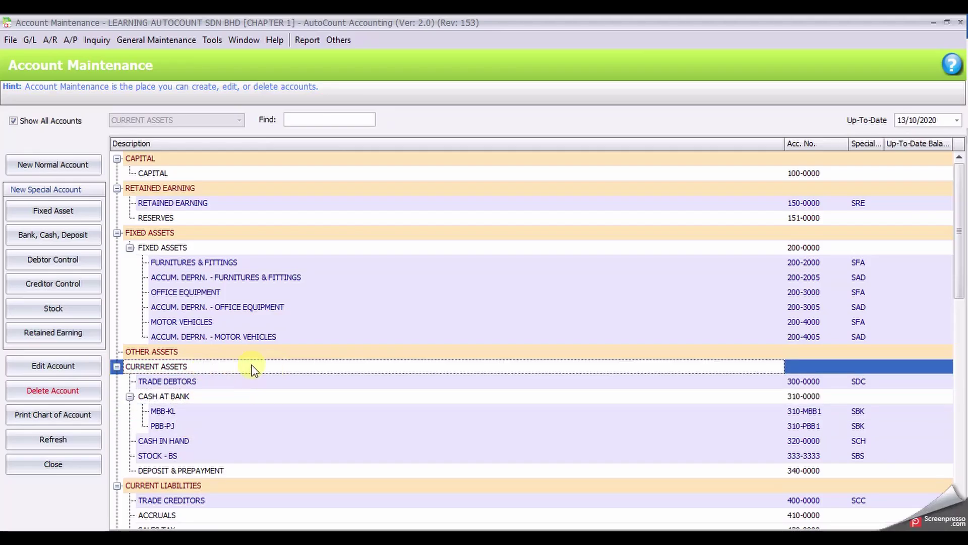
# Step: Create and save a bank account directly under CURRENT ASSETS with account number 310-CIMB and description CIMB-KL
pyautogui.click(62, 242)
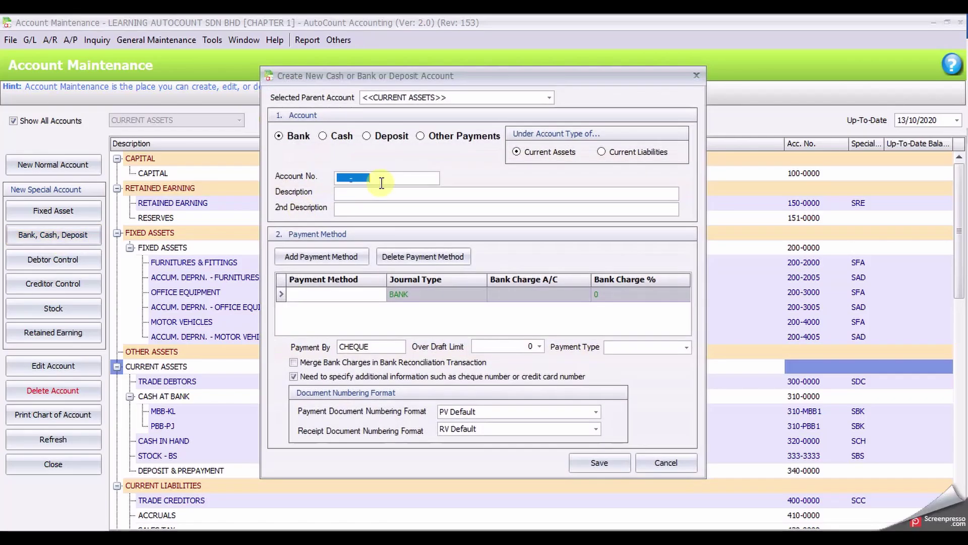
pyautogui.write('310-CIMB')
pyautogui.press('Tab')
pyautogui.write('CIMB')
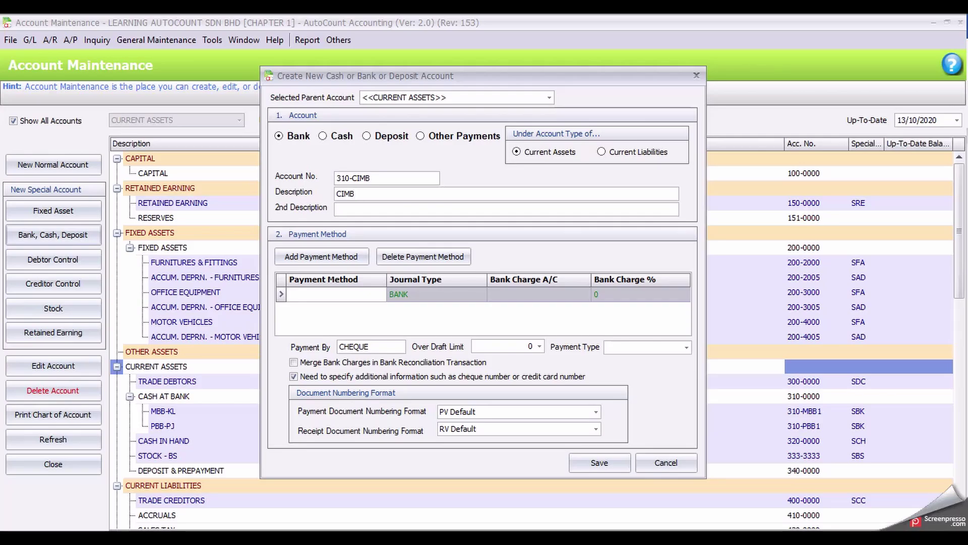
pyautogui.write('-KL')
pyautogui.press('Tab')
pyautogui.click(615, 462)
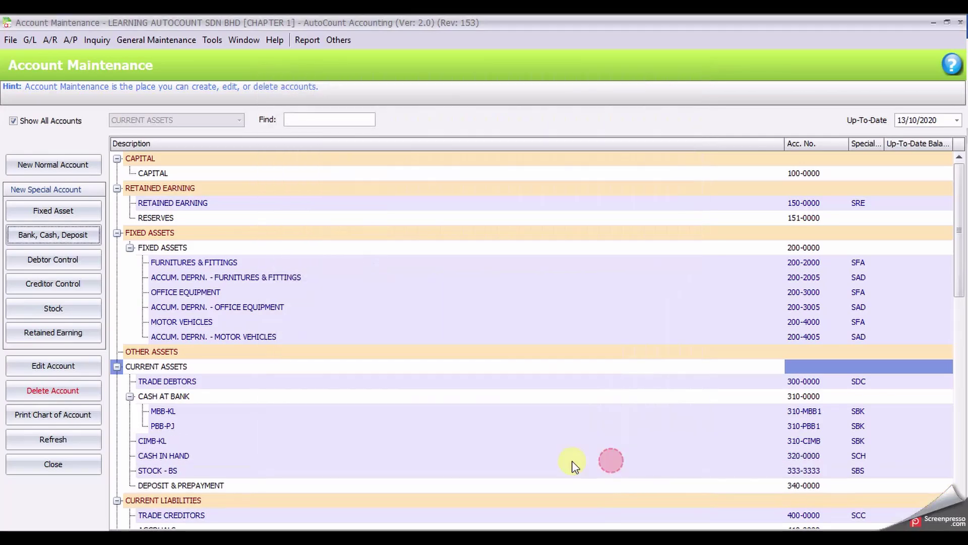
# Step: Move the CIMB-KL account so it is grouped under CASH AT BANK, and confirm the move
pyautogui.click(171, 442)
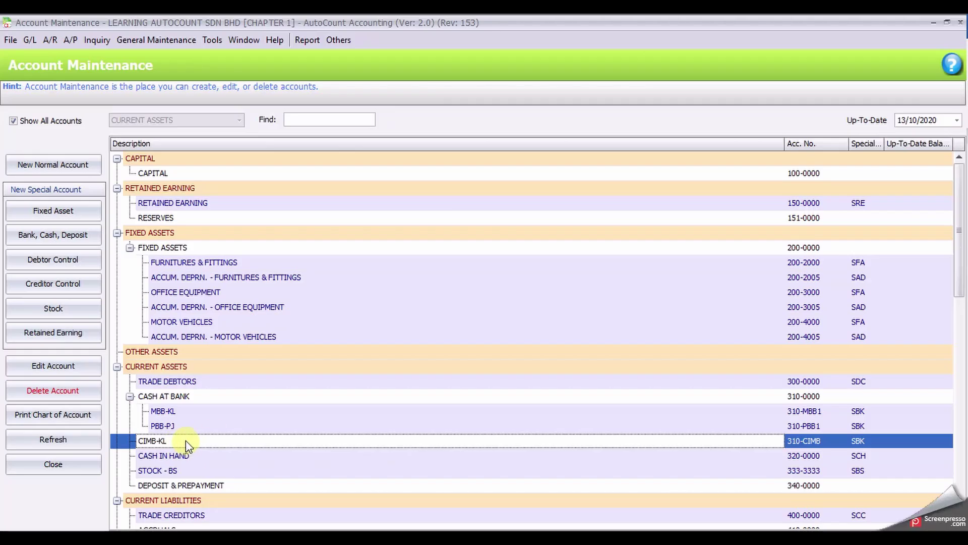
pyautogui.moveTo(185, 442); pyautogui.dragTo(184, 402)
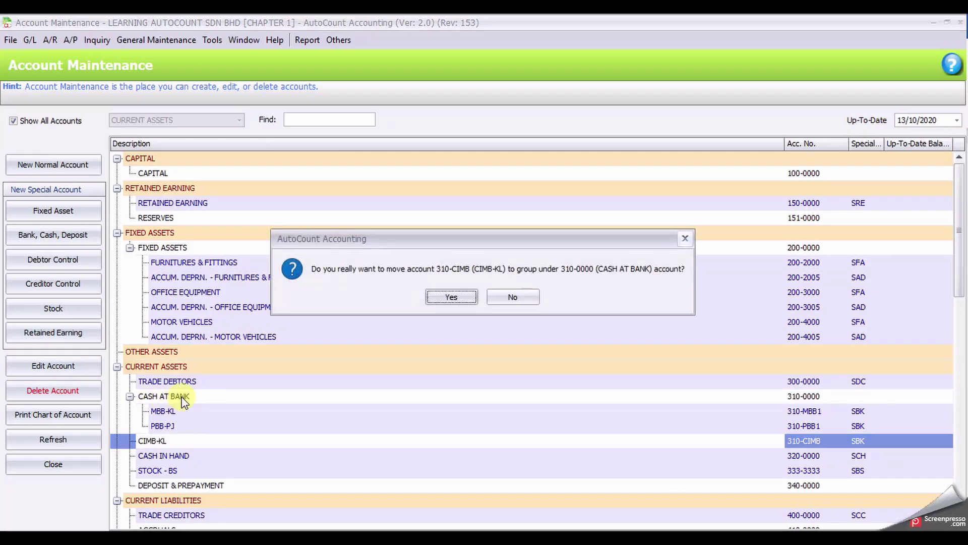
pyautogui.click(443, 294)
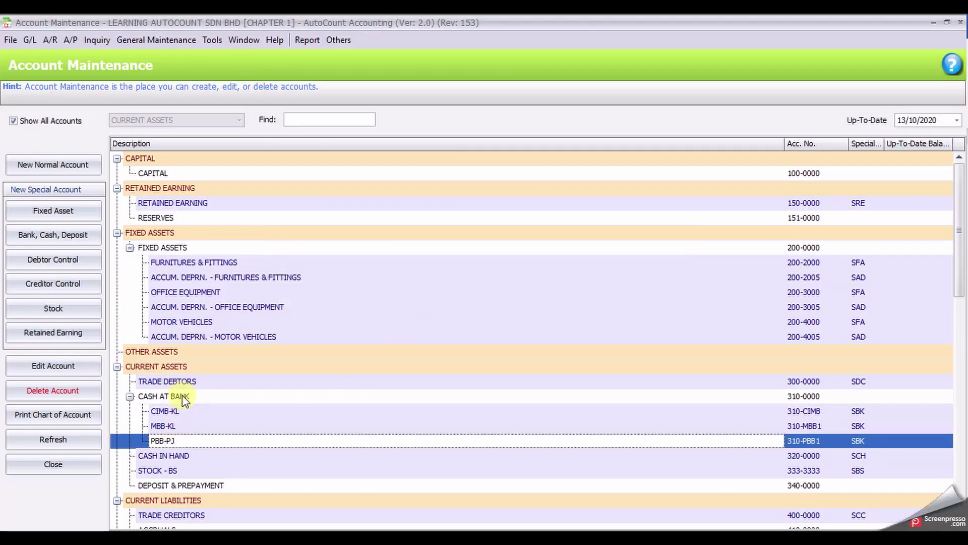
# Step: Examine the FIXED ASSETS group, its parent account and the asset accounts nested beneath it
pyautogui.scroll(-2, 183, 395)
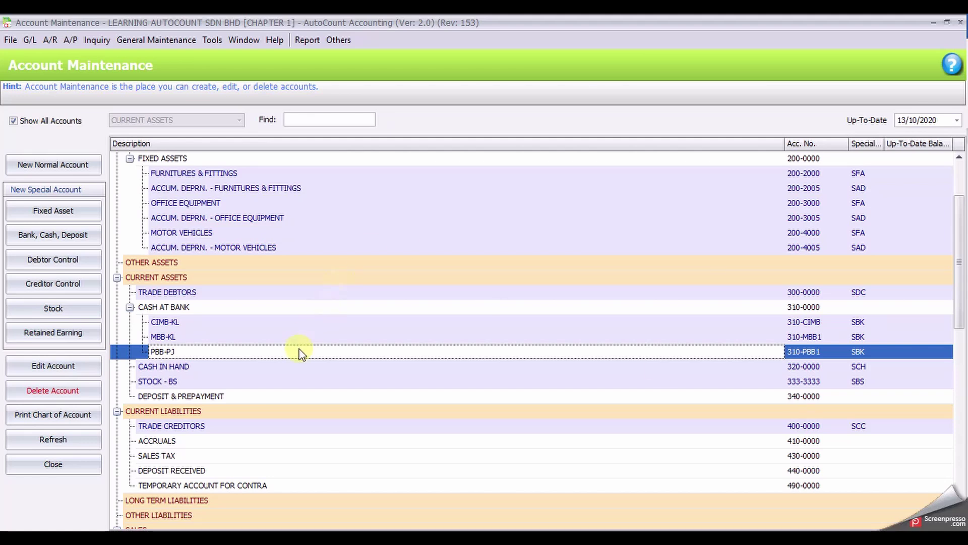
pyautogui.scroll(2, 301, 353)
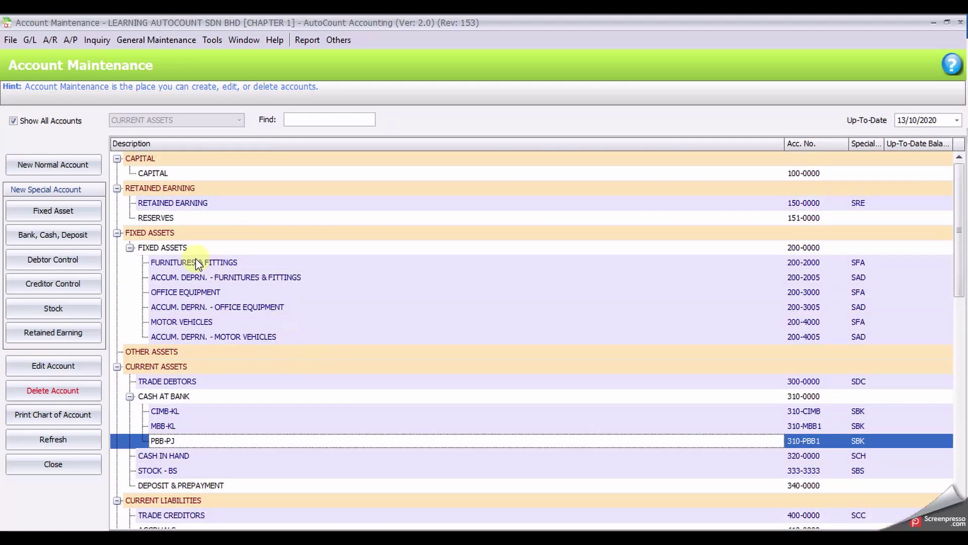
pyautogui.click(174, 233)
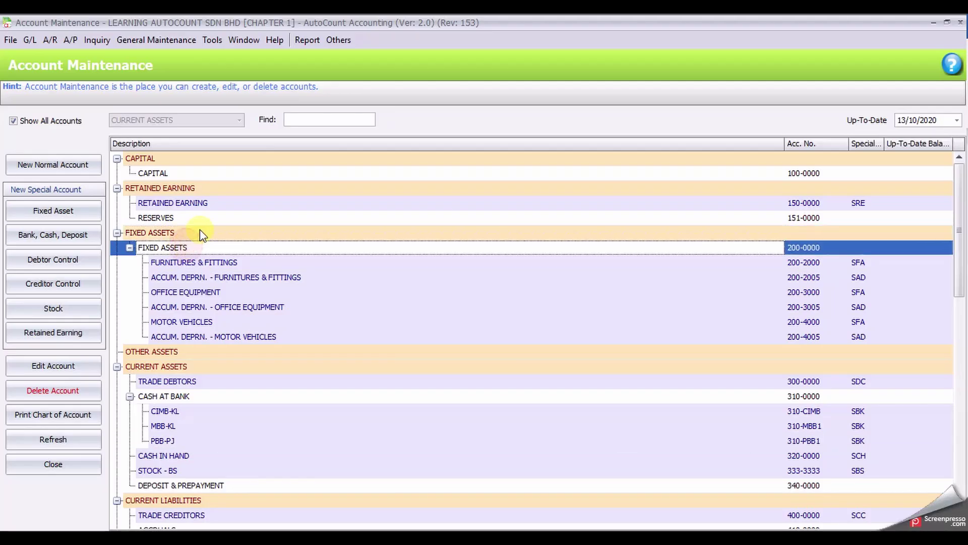
pyautogui.click(199, 231)
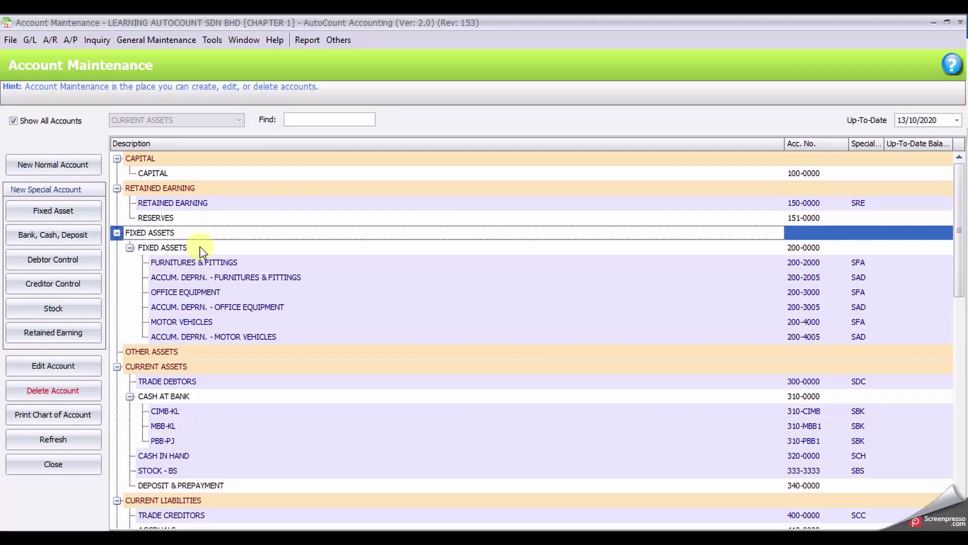
pyautogui.click(200, 247)
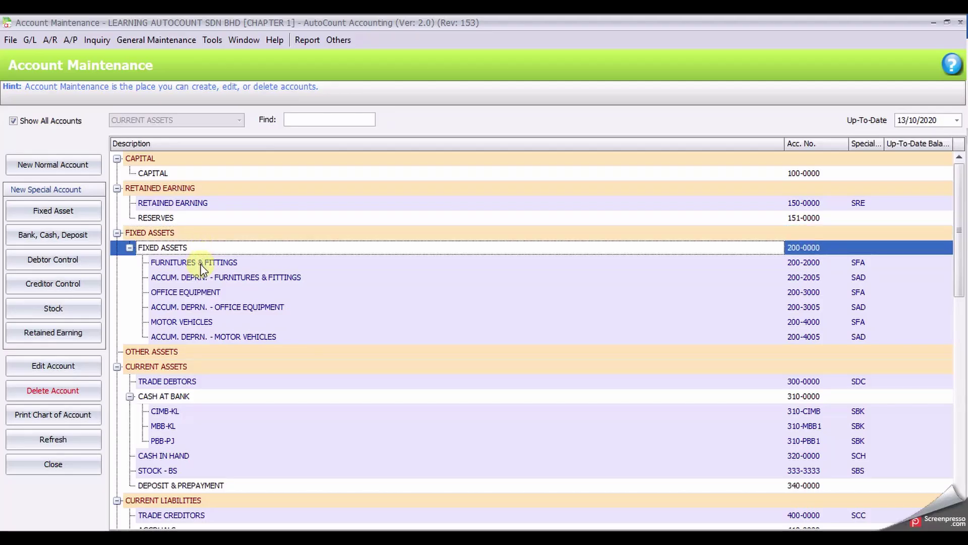
pyautogui.click(207, 253)
pyautogui.click(207, 250)
pyautogui.click(207, 259)
pyautogui.click(210, 247)
pyautogui.click(209, 264)
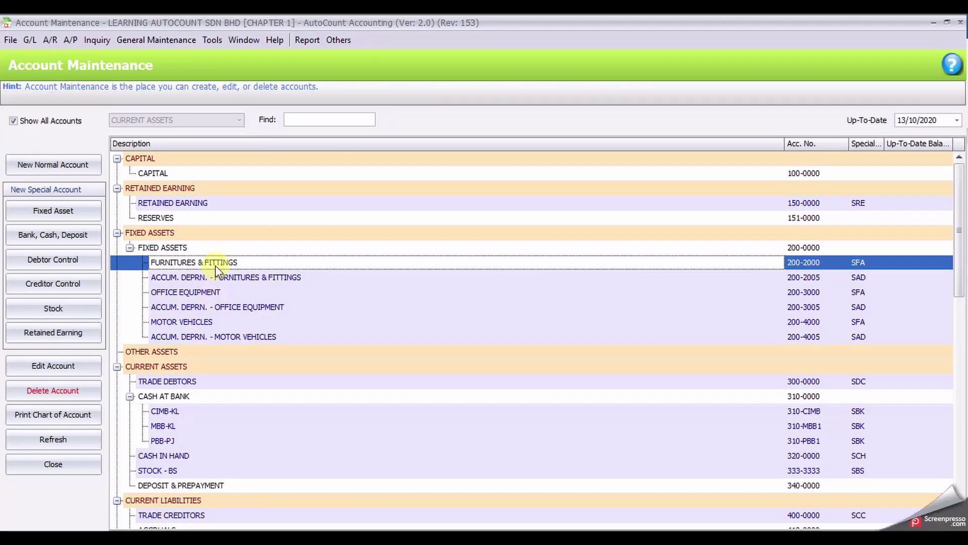
# Step: Start a fixed asset account under the FIXED ASSETS parent with account number 200-5000 and description ICT & COMPUTER
pyautogui.click(223, 249)
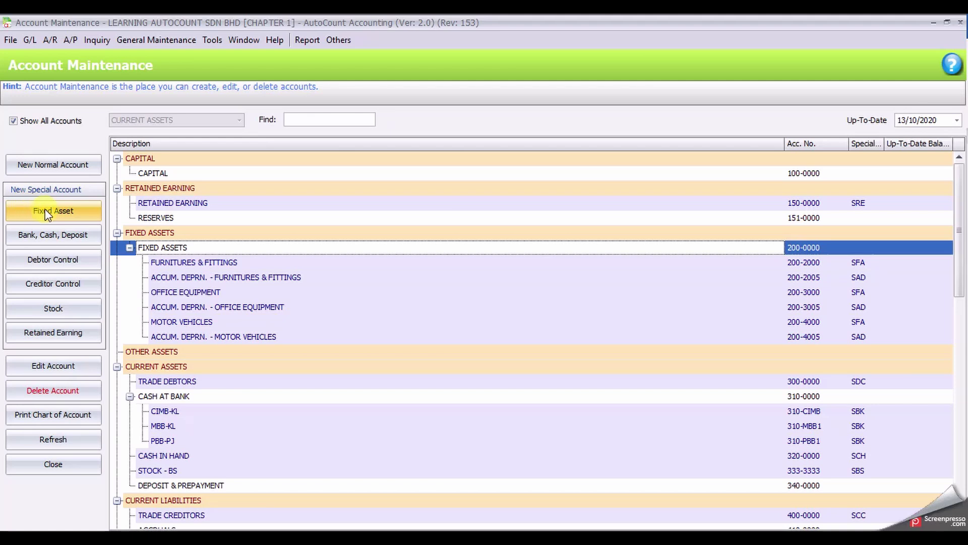
pyautogui.click(81, 214)
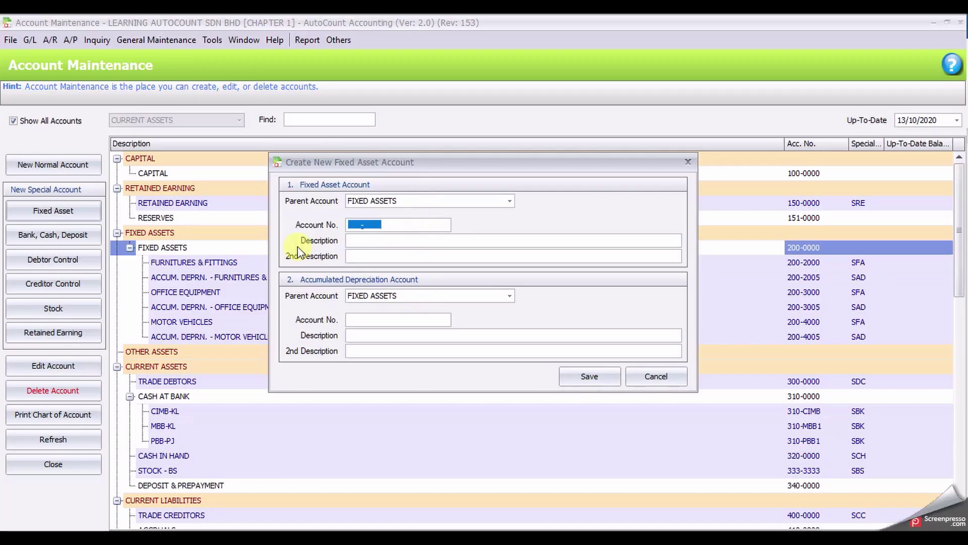
pyautogui.write('005000')
pyautogui.press('Tab')
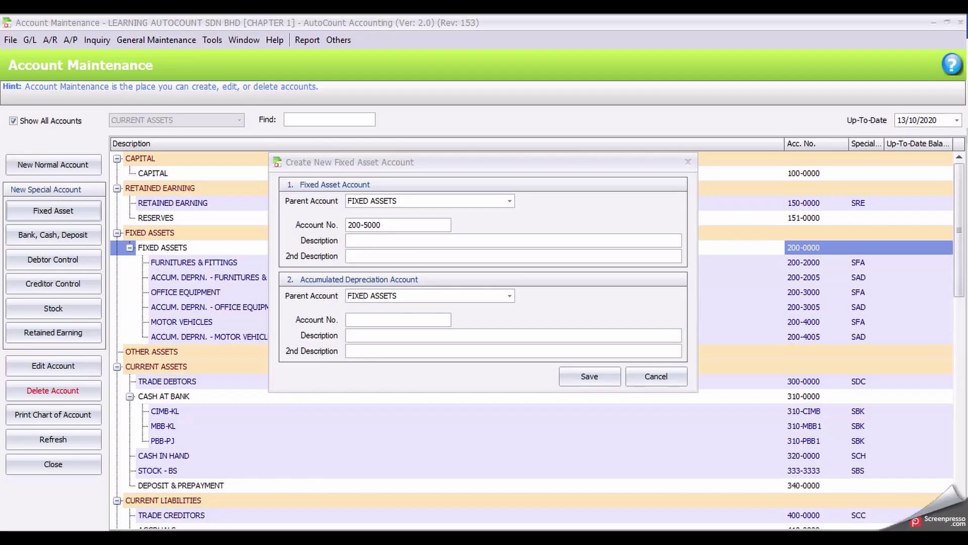
pyautogui.click(377, 238)
pyautogui.write('ICT & COMPUTER')
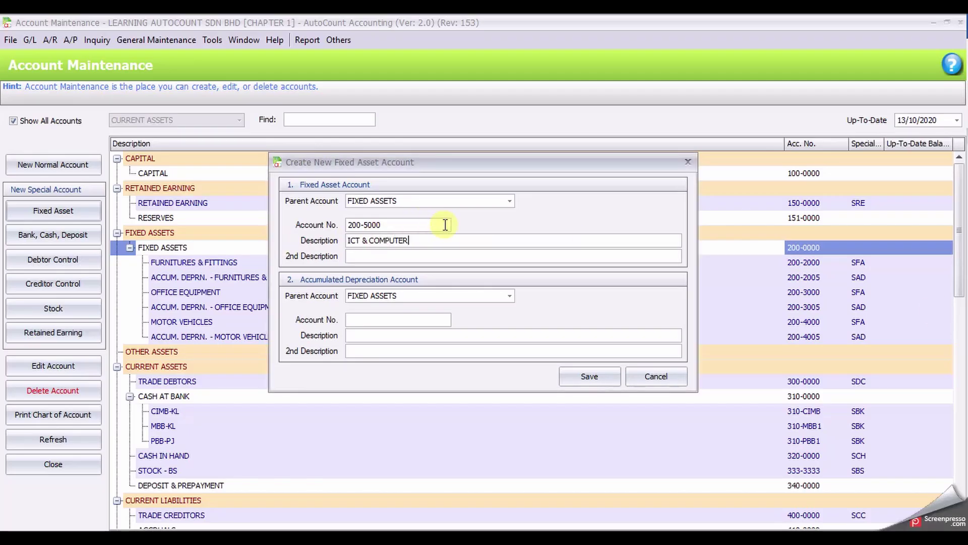
# Step: Set the accumulated depreciation account number to 200-5005 and save the fixed asset accounts
pyautogui.click(413, 320)
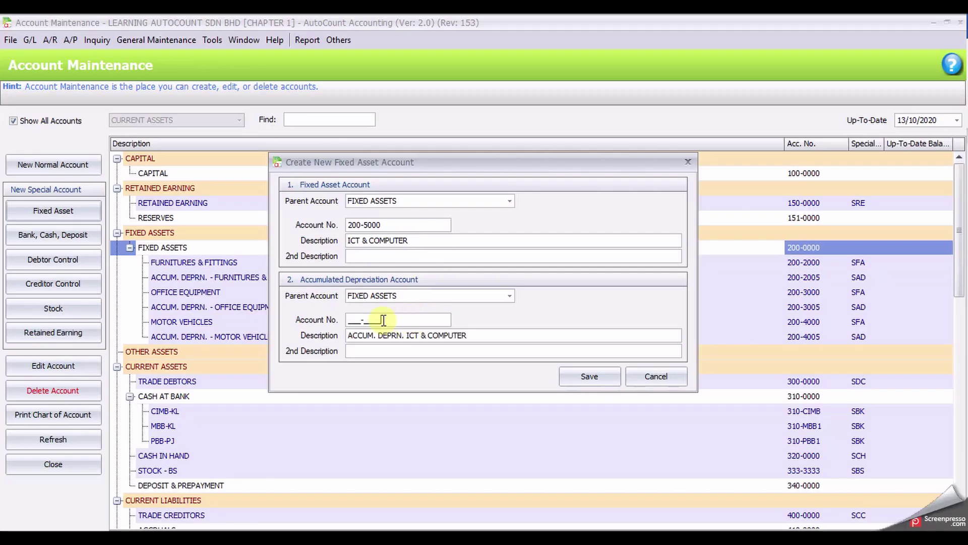
pyautogui.moveTo(384, 321); pyautogui.dragTo(333, 319)
pyautogui.write('2005005')
pyautogui.click(405, 321)
pyautogui.click(589, 377)
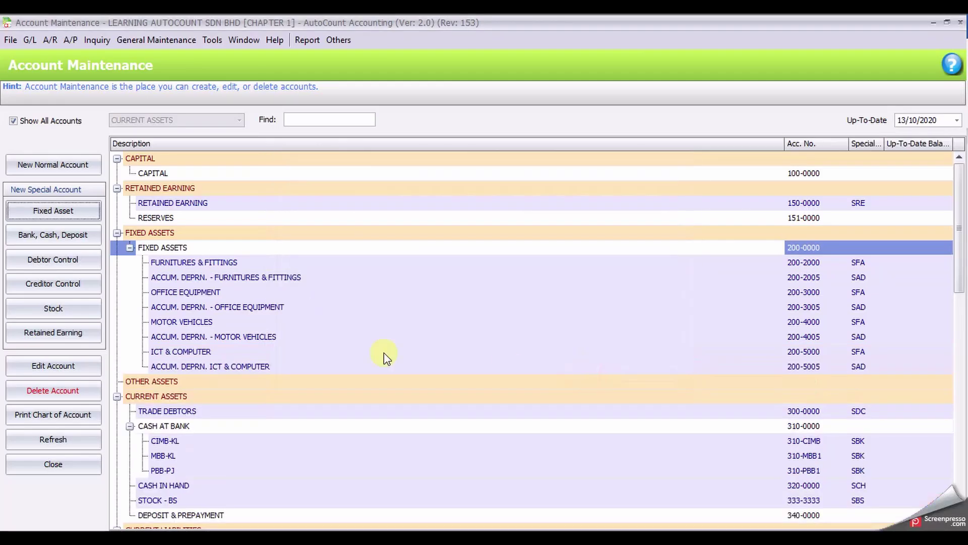
# Step: Check the ICT & COMPUTER entry under FIXED ASSETS and examine the individual accounts in the EXPENSES group
pyautogui.click(213, 352)
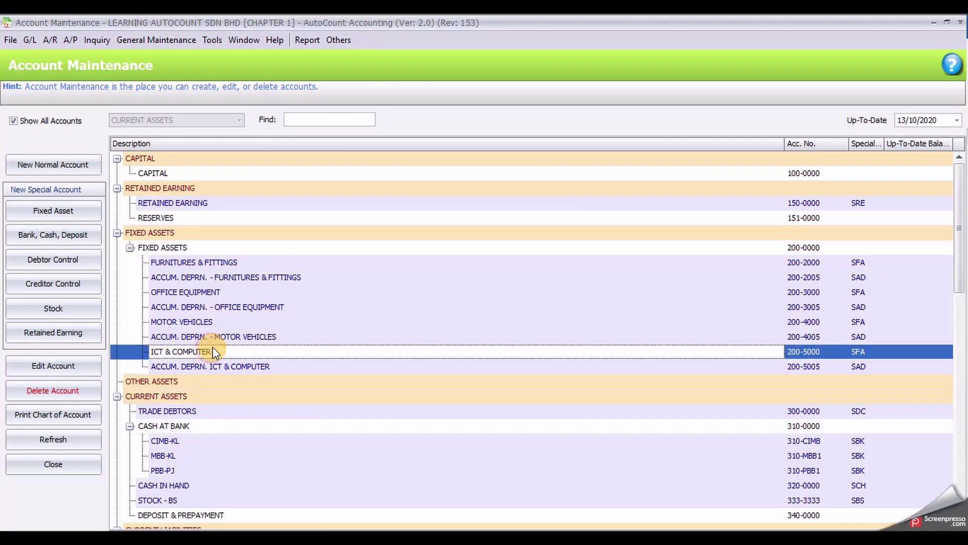
pyautogui.click(189, 248)
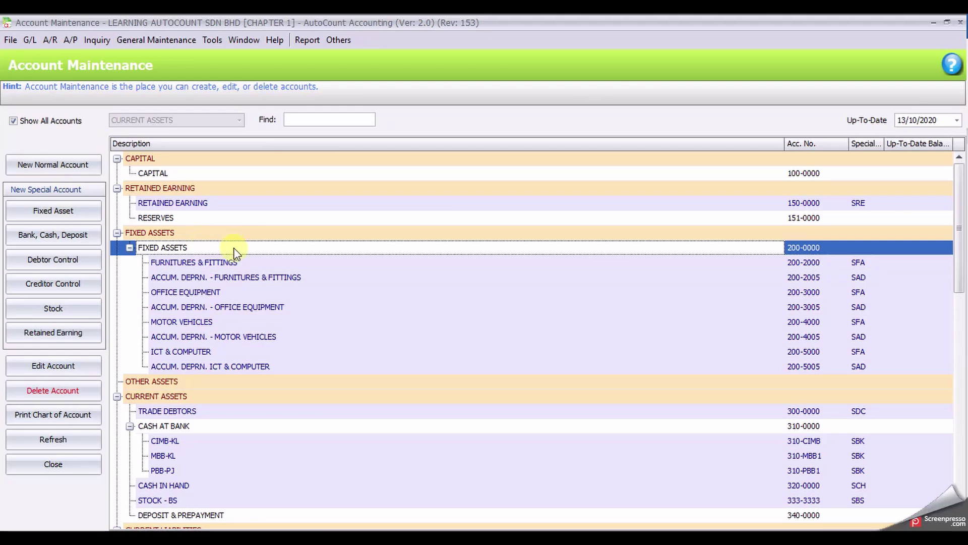
pyautogui.scroll(-7, 277, 269)
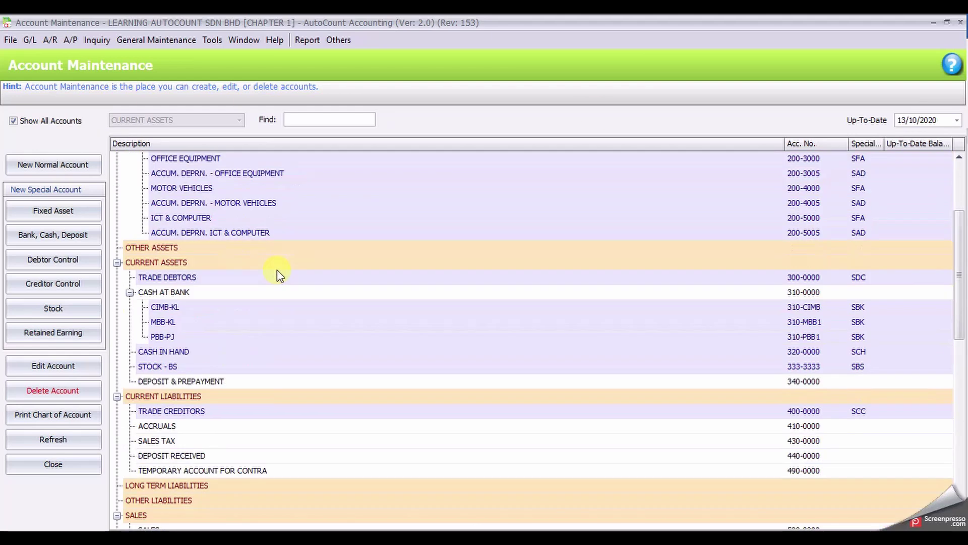
pyautogui.scroll(-7, 279, 275)
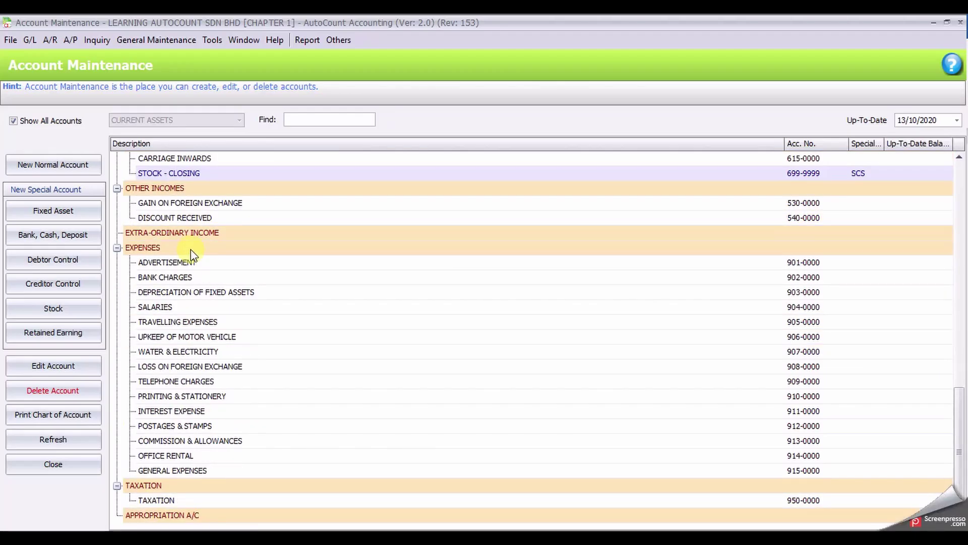
pyautogui.click(192, 254)
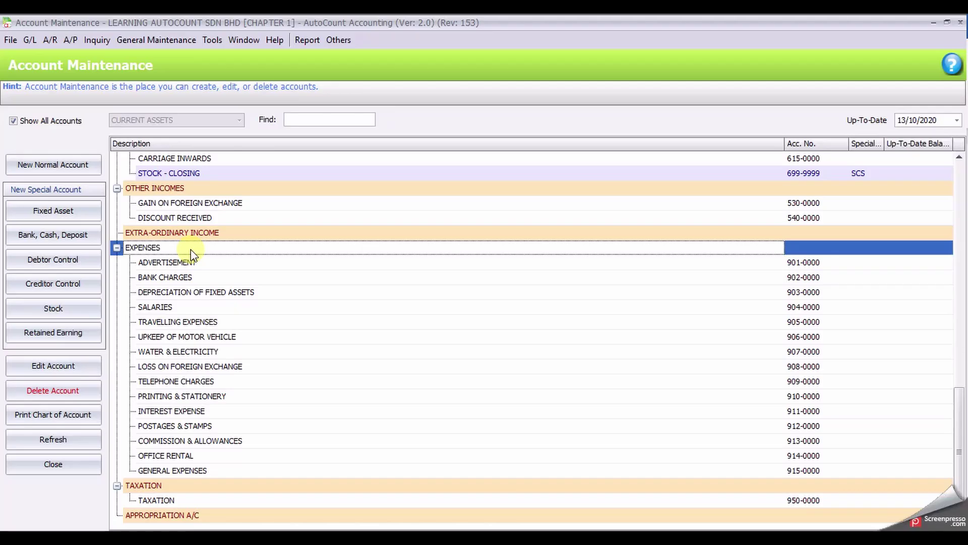
pyautogui.click(190, 277)
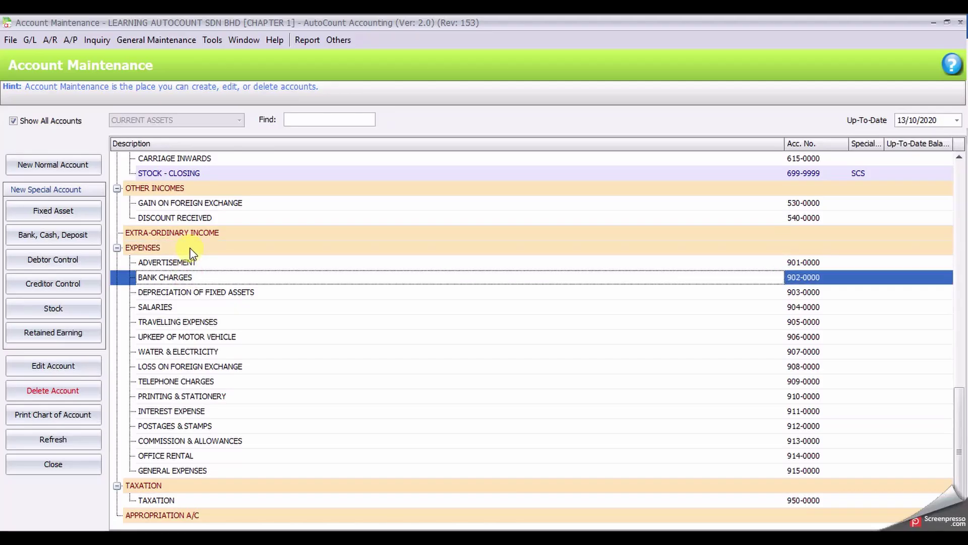
pyautogui.click(191, 250)
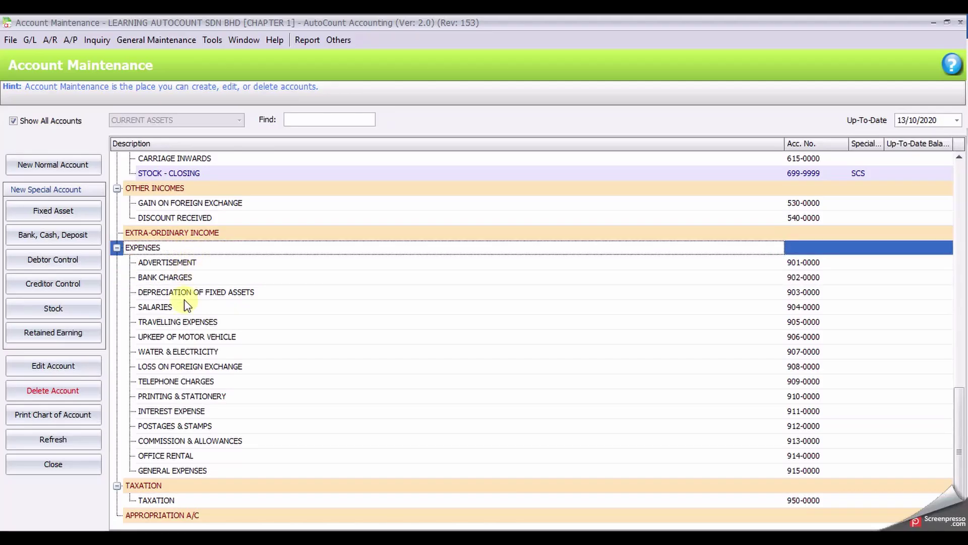
pyautogui.click(208, 263)
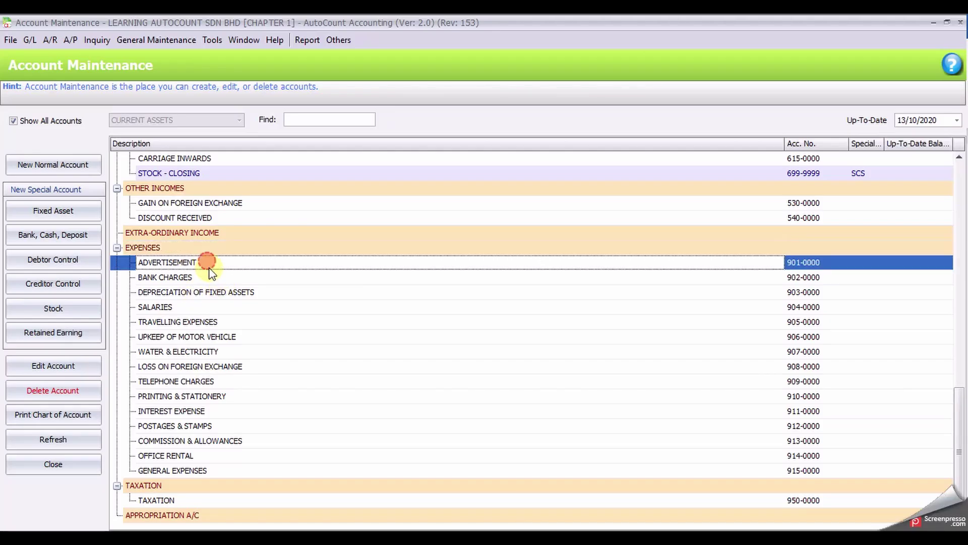
pyautogui.click(210, 278)
pyautogui.click(210, 293)
pyautogui.click(209, 322)
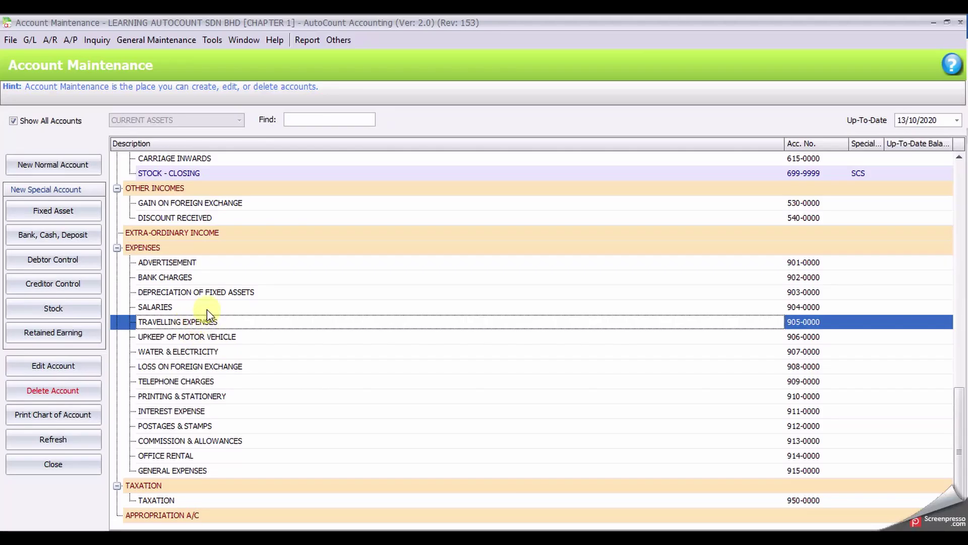
# Step: Start new normal accounts under EXPENSES and enter the first one as 902-1000 with description SALES EXPENSES
pyautogui.click(160, 250)
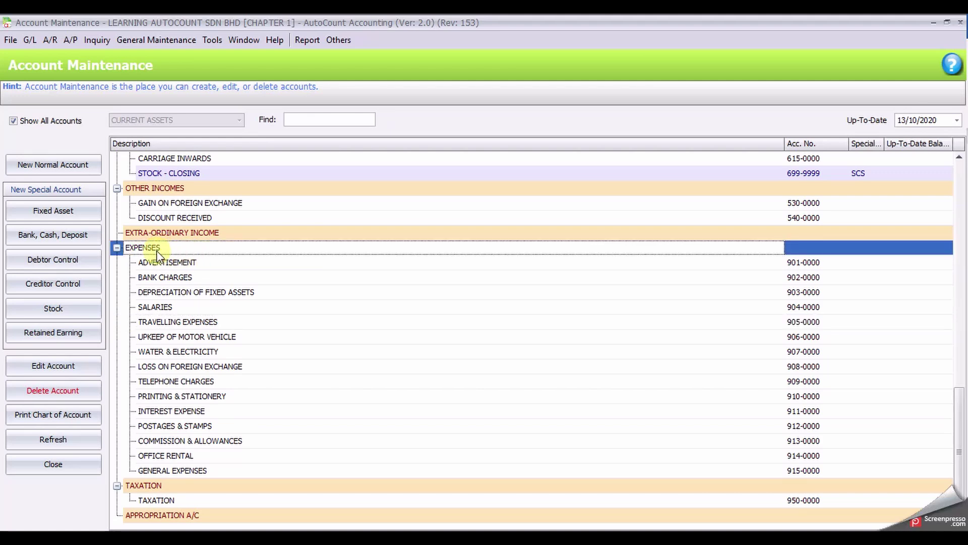
pyautogui.click(80, 164)
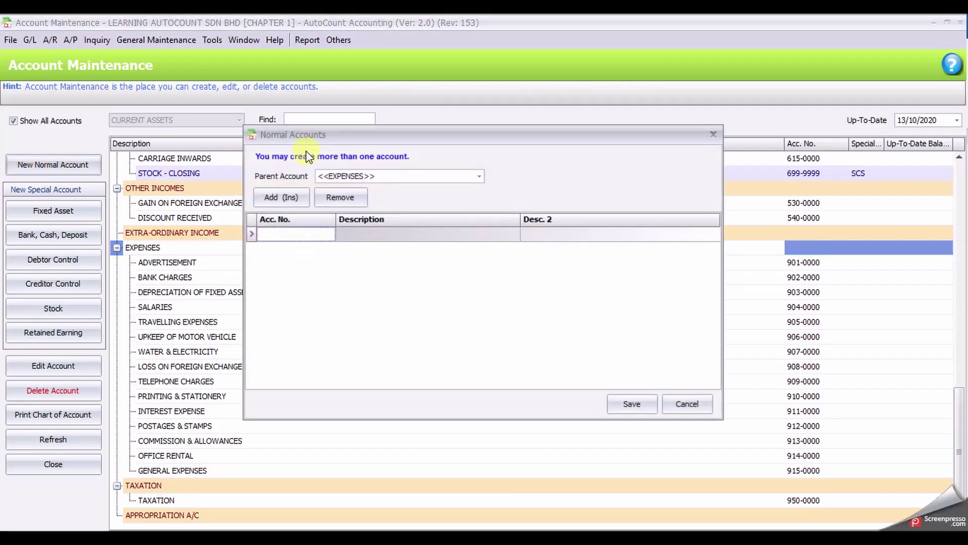
pyautogui.click(267, 235)
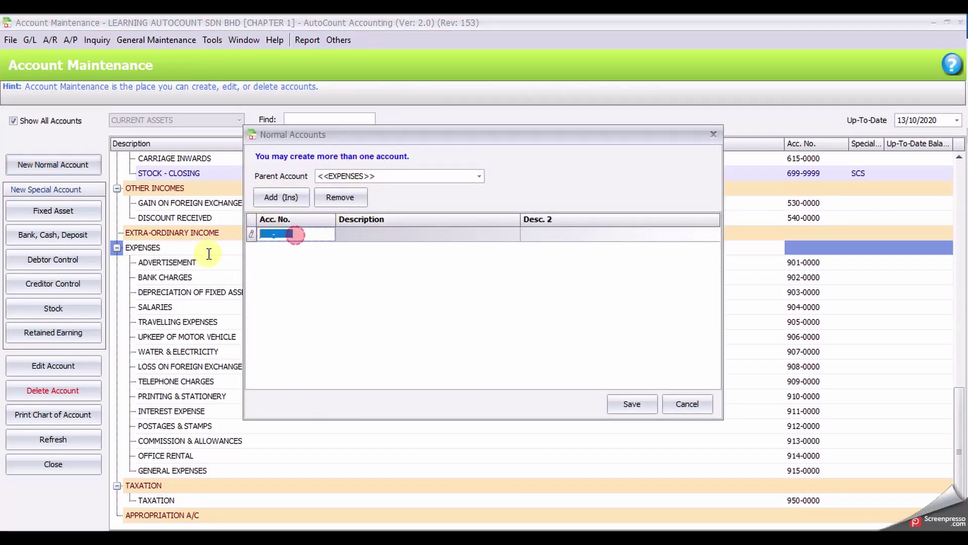
pyautogui.write('902-00')
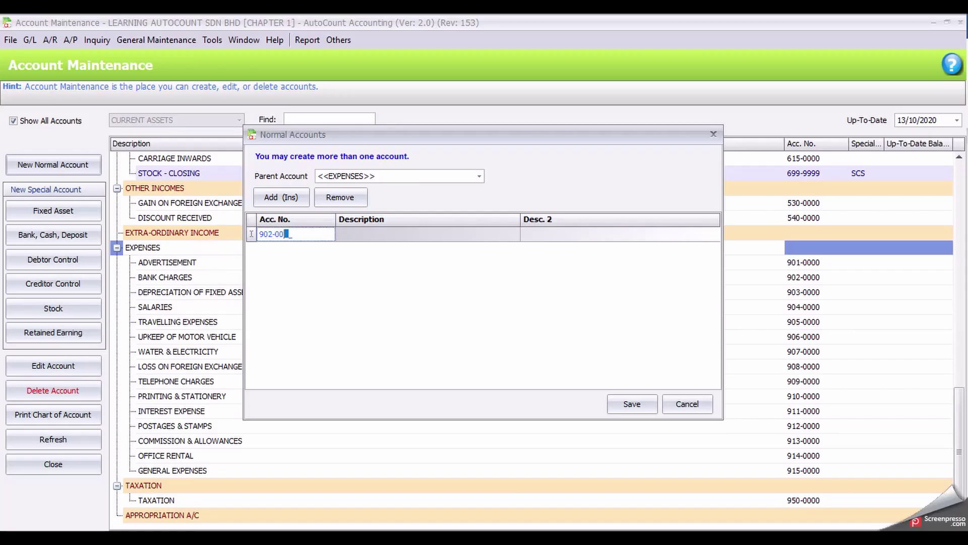
pyautogui.press('Left')
pyautogui.write('21000')
pyautogui.press('Tab')
pyautogui.write('SA')
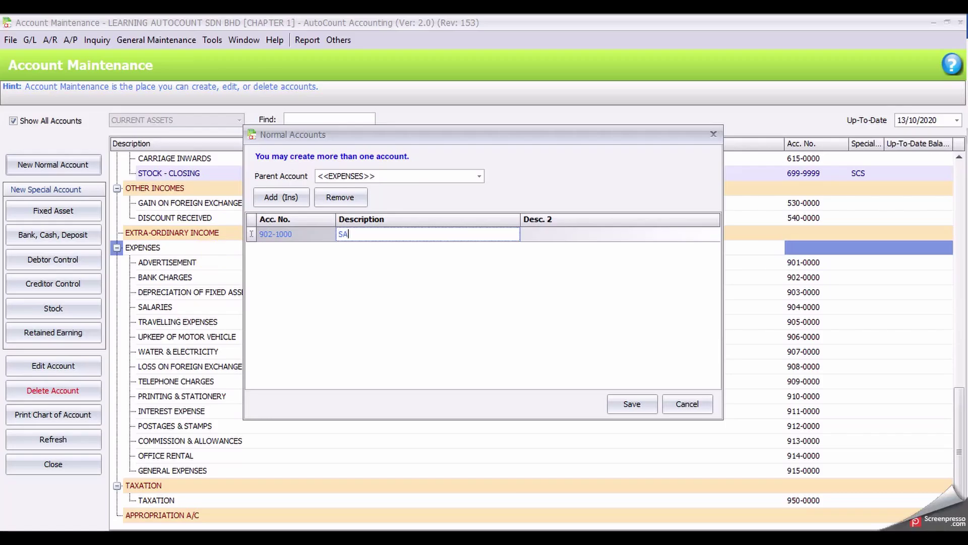
pyautogui.write('LES EXPENSES')
# Step: Add a second normal account row with number 902-2000 and description MARKETING EXPENSES
pyautogui.click(294, 197)
pyautogui.write('9')
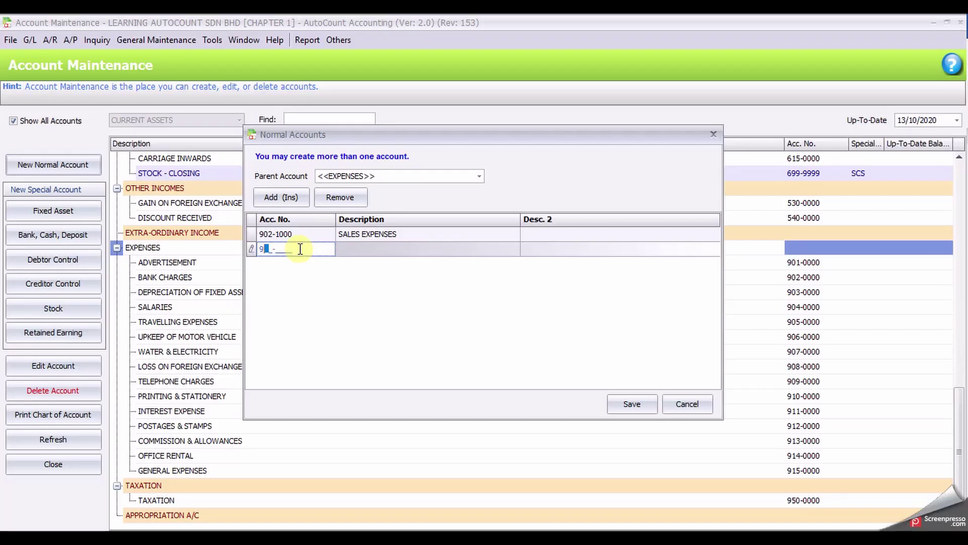
pyautogui.write('02-200')
pyautogui.write('0')
pyautogui.press('Tab')
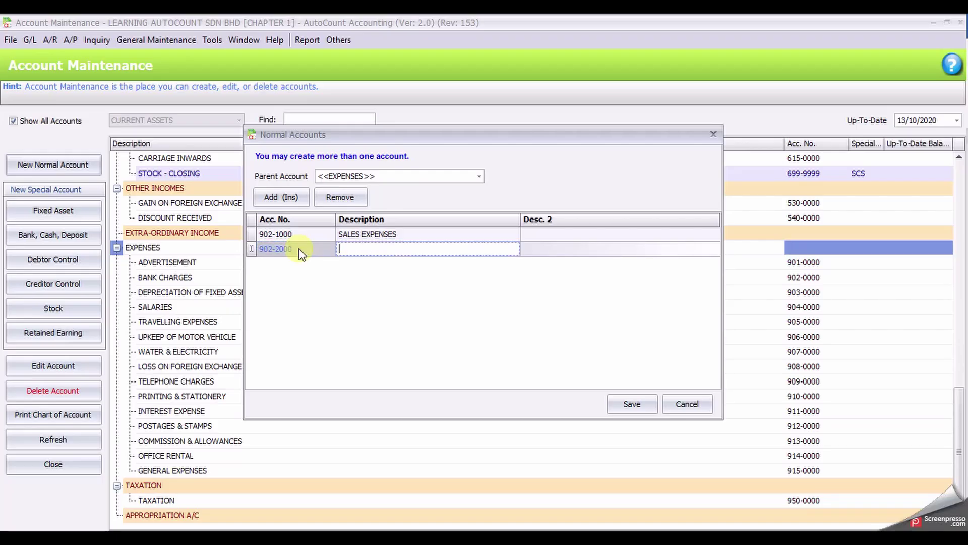
pyautogui.write('MARKETING EXPENSES')
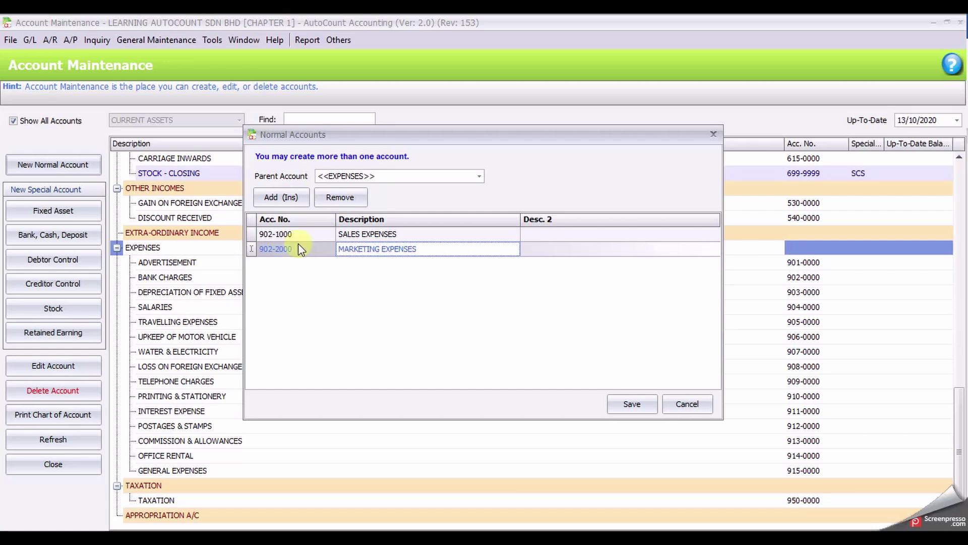
# Step: Save the new expense accounts and check the SALES EXPENSES and MARKETING EXPENSES entries under EXPENSES
pyautogui.press('Return')
pyautogui.click(632, 403)
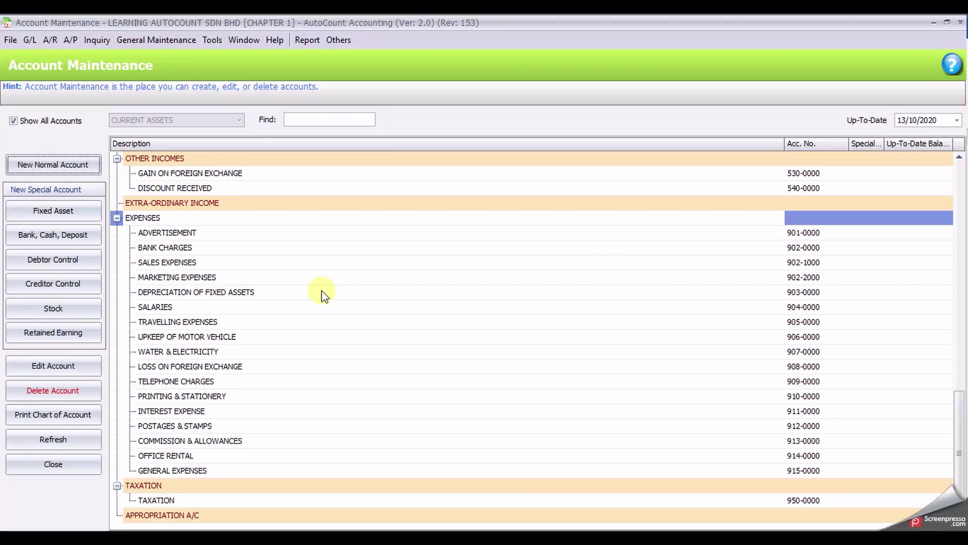
pyautogui.click(194, 262)
pyautogui.click(204, 279)
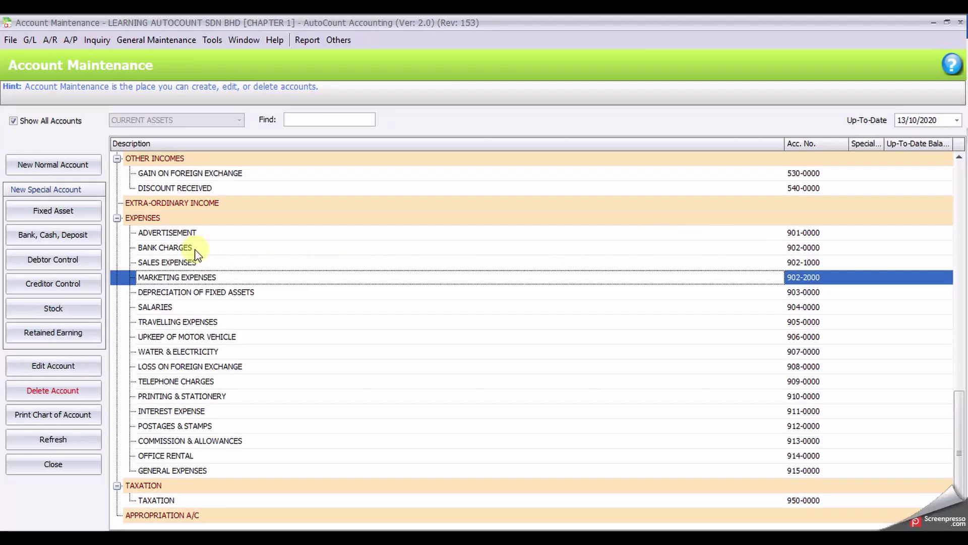
# Step: Open the BANK CHARGES account under EXPENSES for editing to inspect its editable fields, and cancel without saving
pyautogui.click(197, 221)
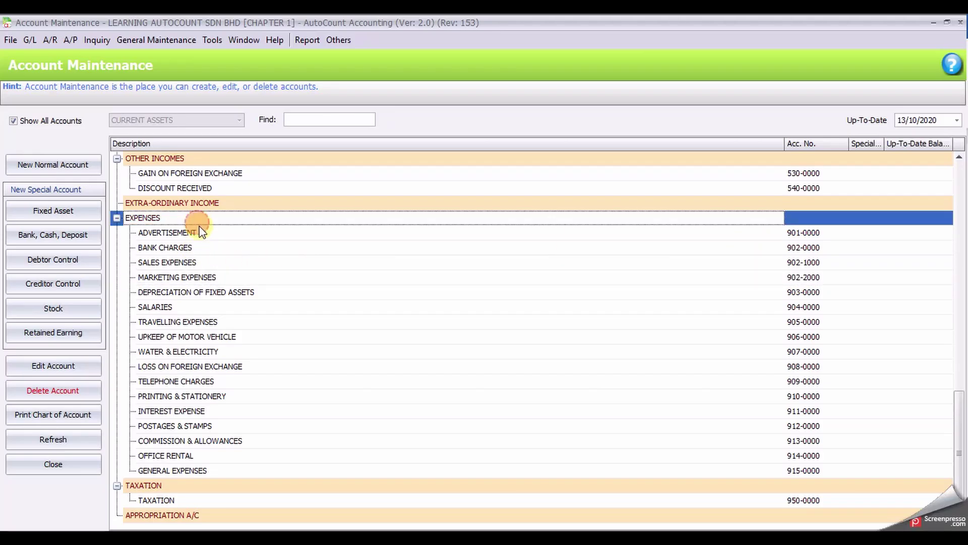
pyautogui.click(197, 250)
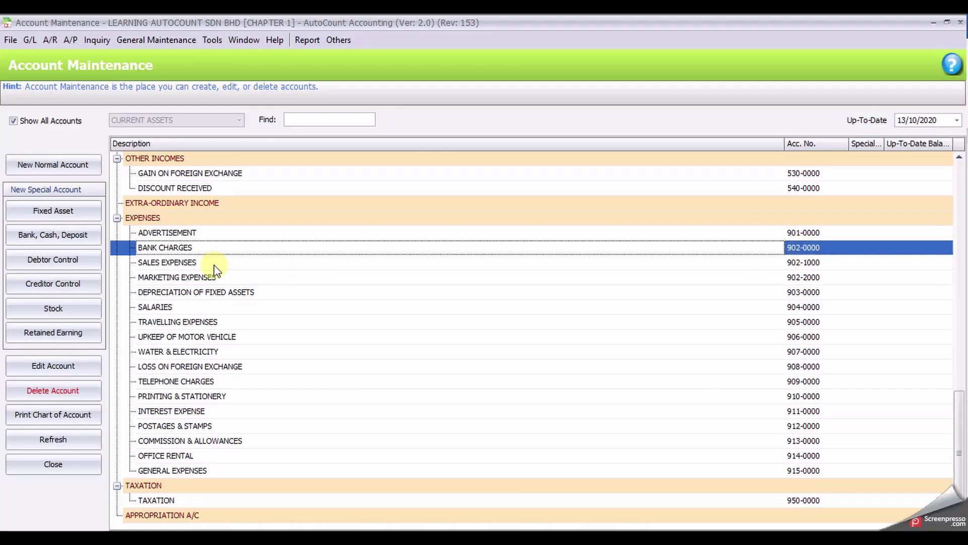
pyautogui.click(60, 370)
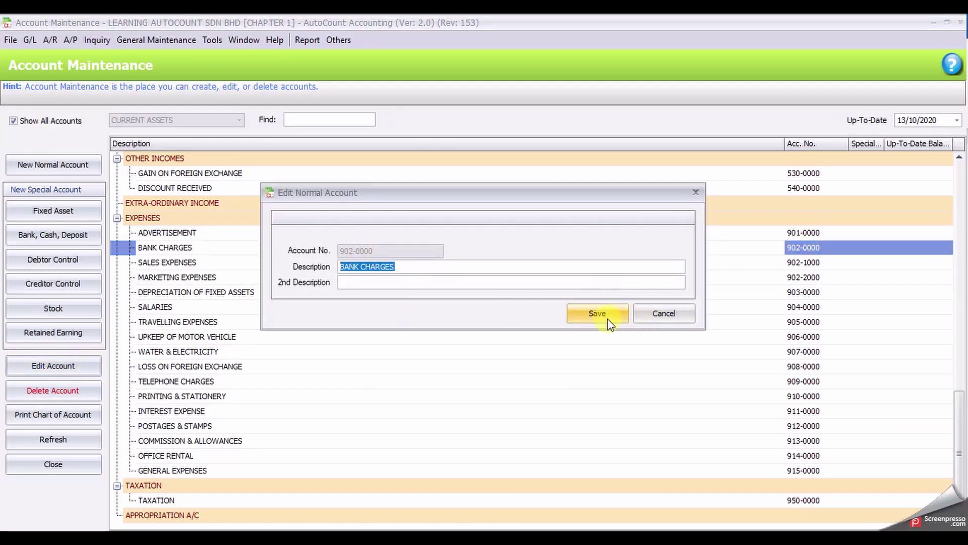
pyautogui.click(655, 313)
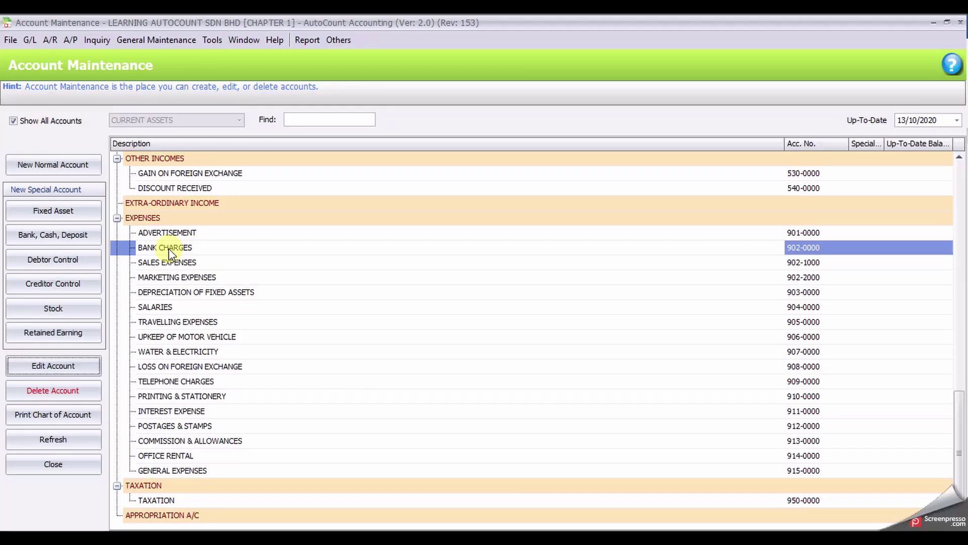
# Step: Start Change Account Number and add a row for the BANK CHARGES account, found by searching for BANK
pyautogui.click(213, 40)
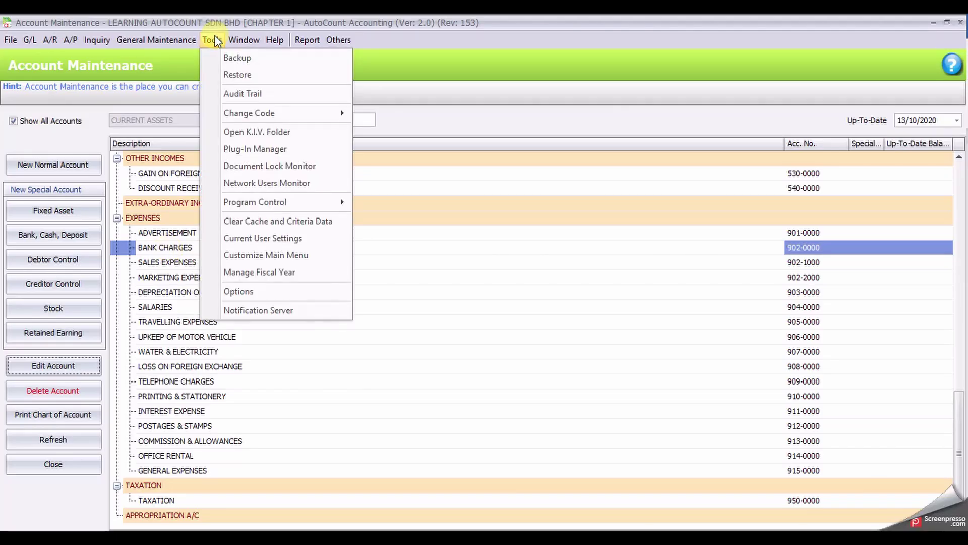
pyautogui.moveTo(248, 115)
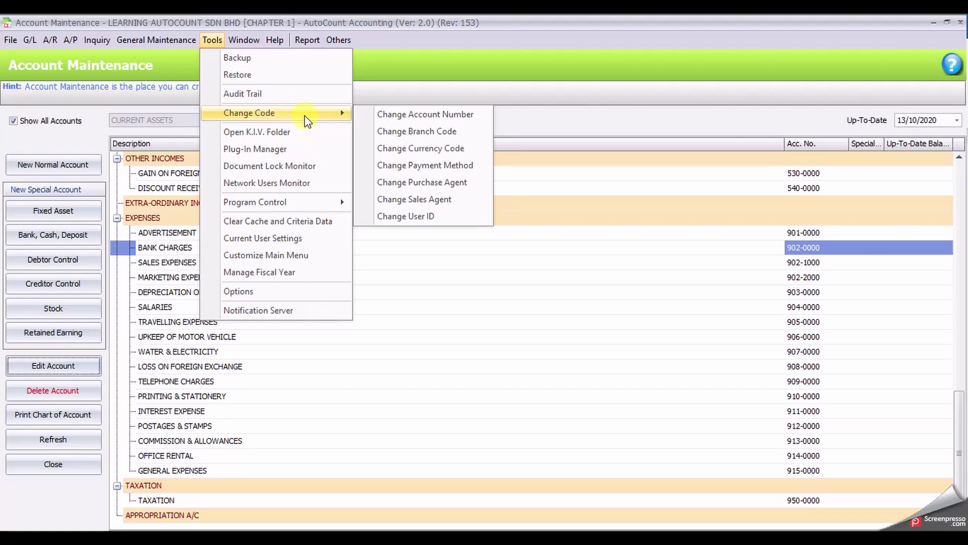
pyautogui.click(471, 115)
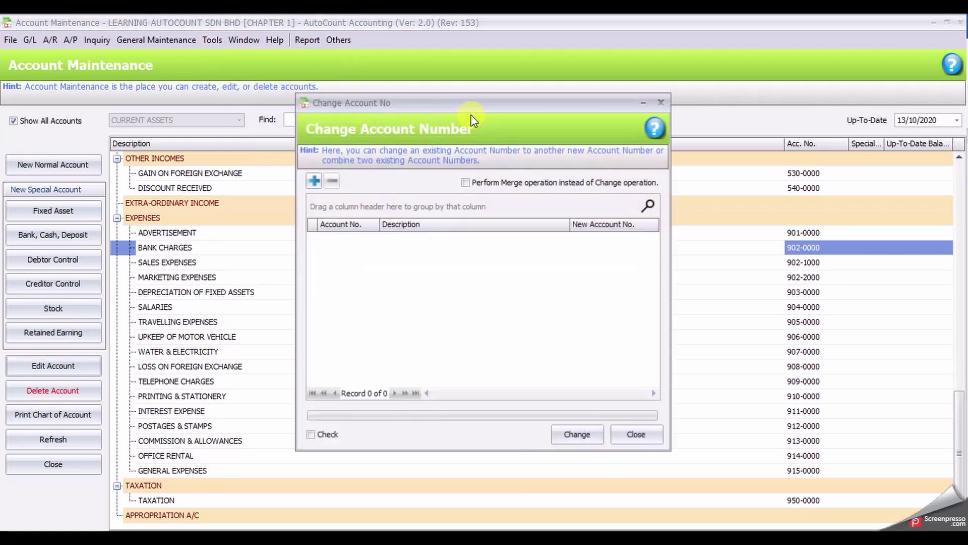
pyautogui.click(318, 182)
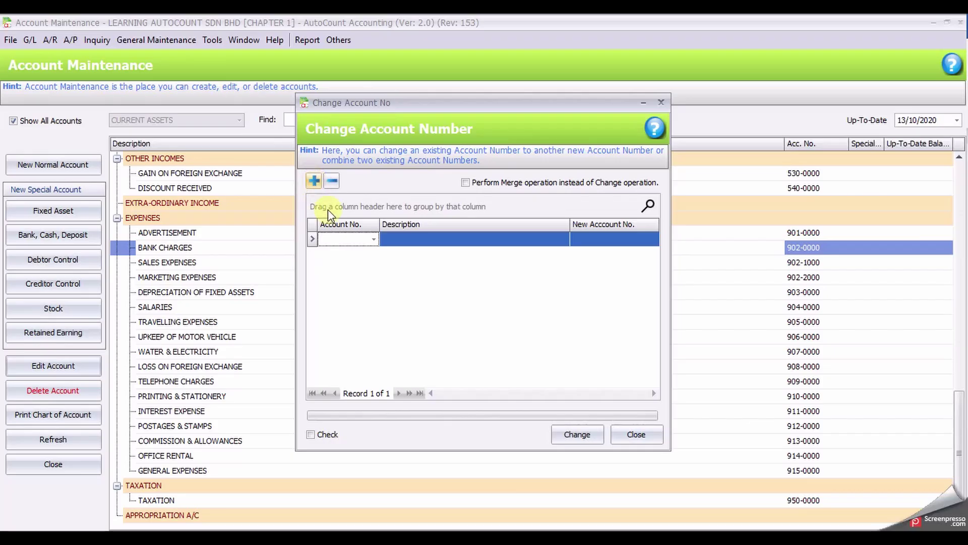
pyautogui.click(354, 242)
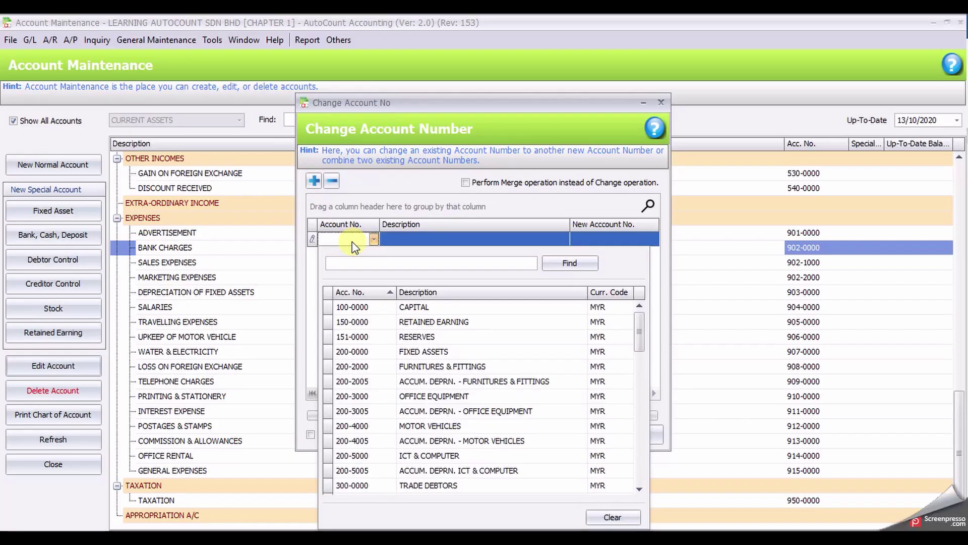
pyautogui.write('BANK')
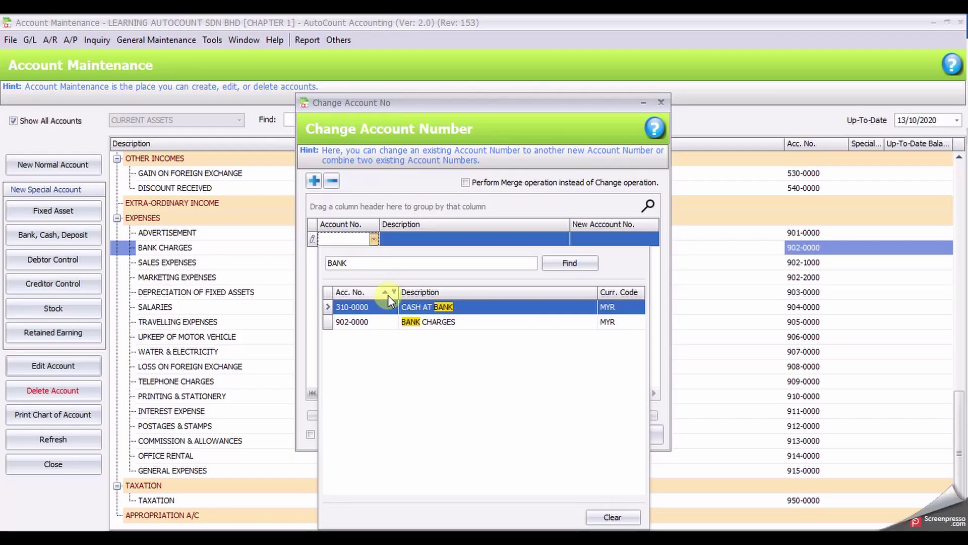
pyautogui.click(417, 322)
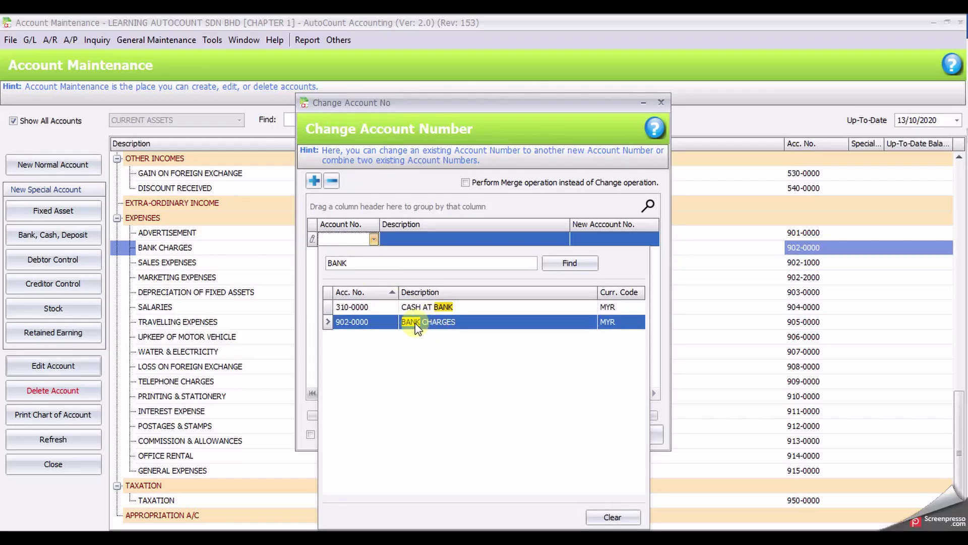
pyautogui.click(417, 323)
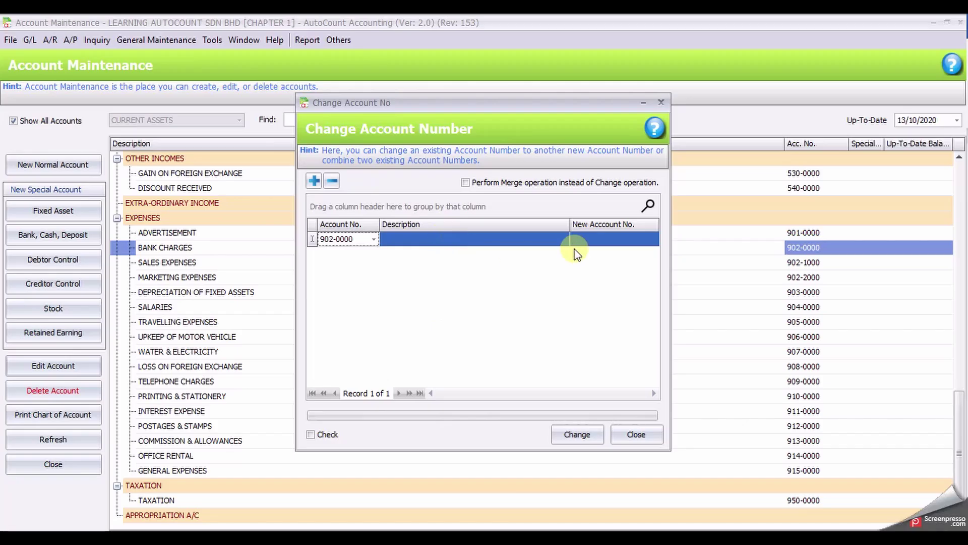
# Step: Set the new account number of BANK CHARGES to 916-0000, apply the change and close the Change Account Number window
pyautogui.click(614, 239)
pyautogui.click(614, 240)
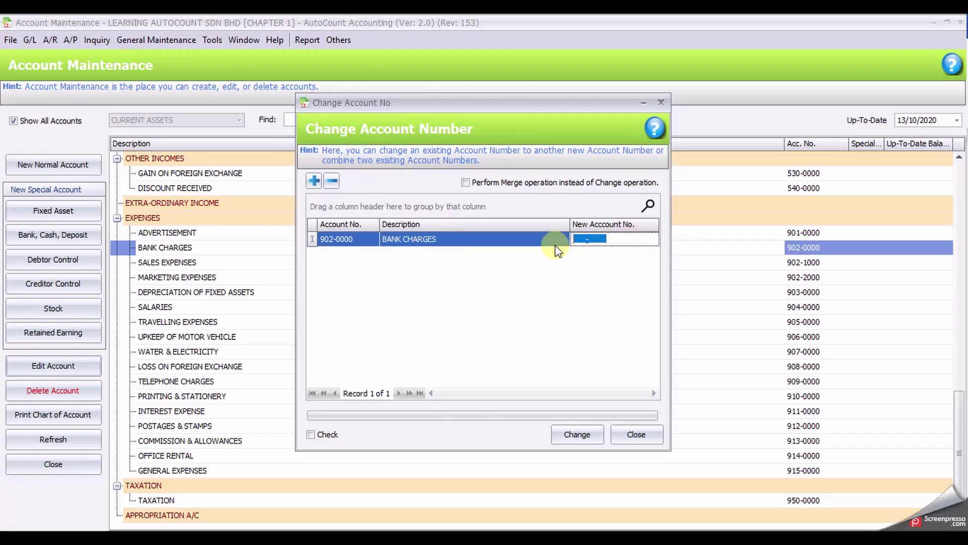
pyautogui.write('91600000')
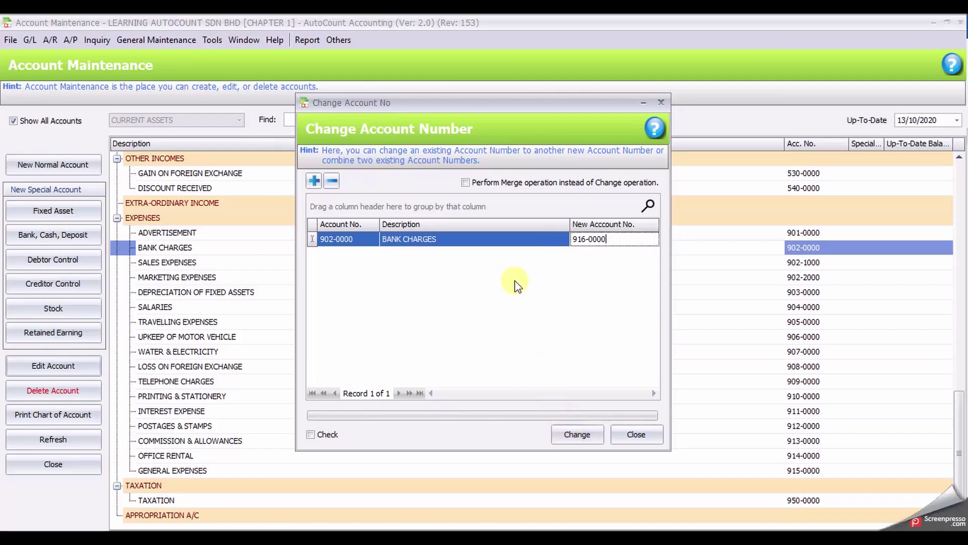
pyautogui.click(574, 441)
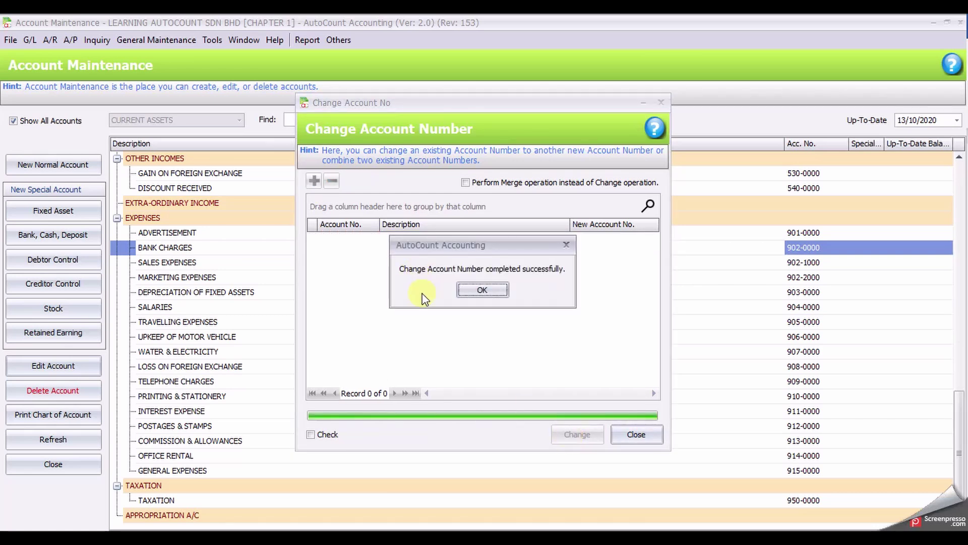
pyautogui.click(484, 294)
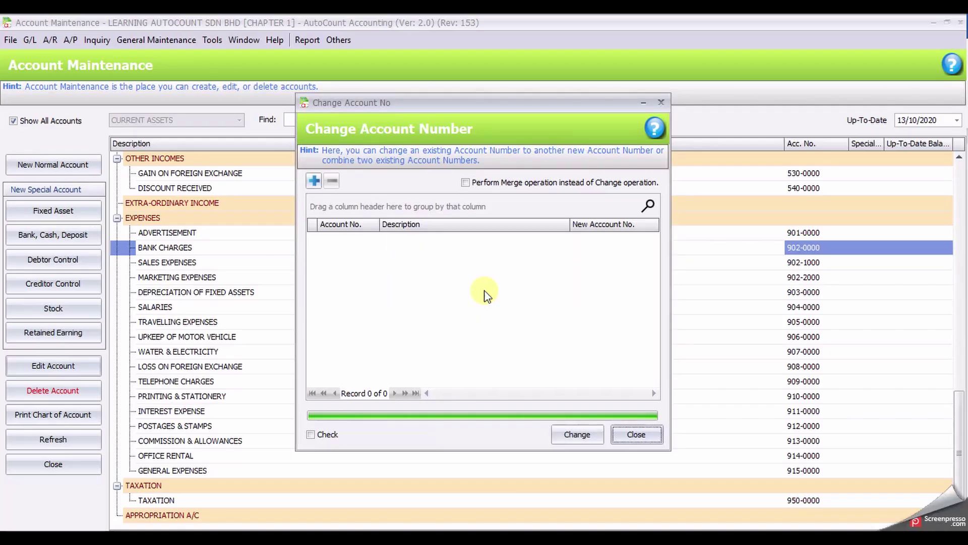
pyautogui.click(645, 440)
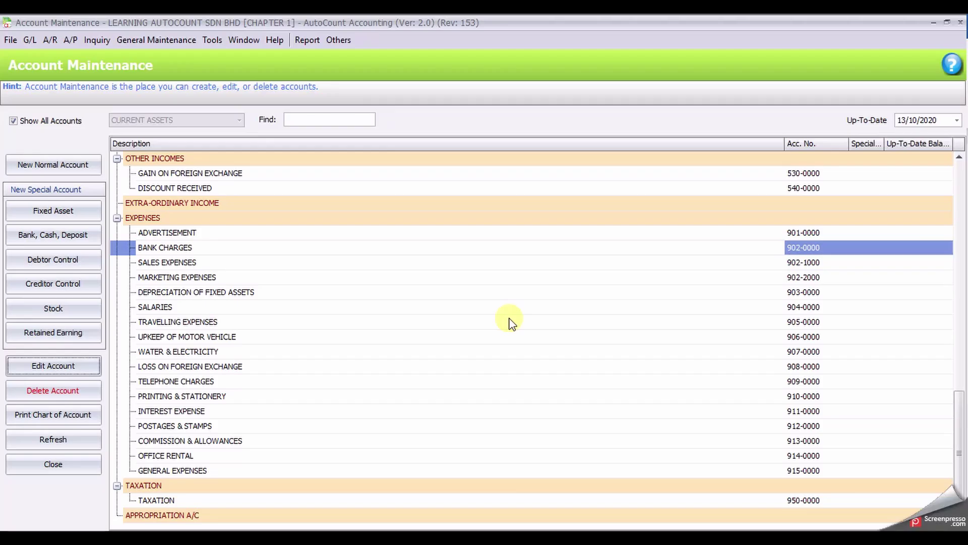
# Step: Refresh the chart of accounts, check the BANK CHARGES entry under EXPENSES and look over the preceding account groups
pyautogui.click(54, 444)
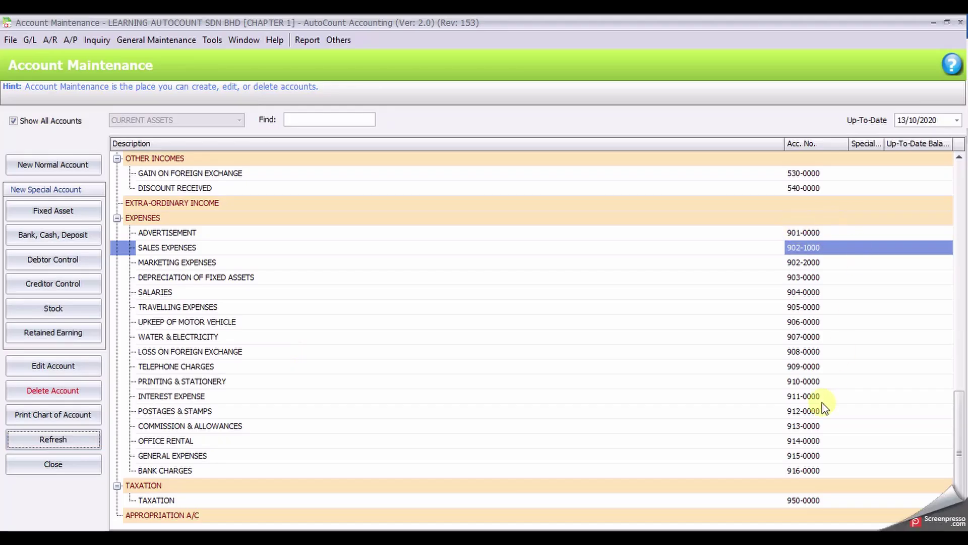
pyautogui.click(817, 474)
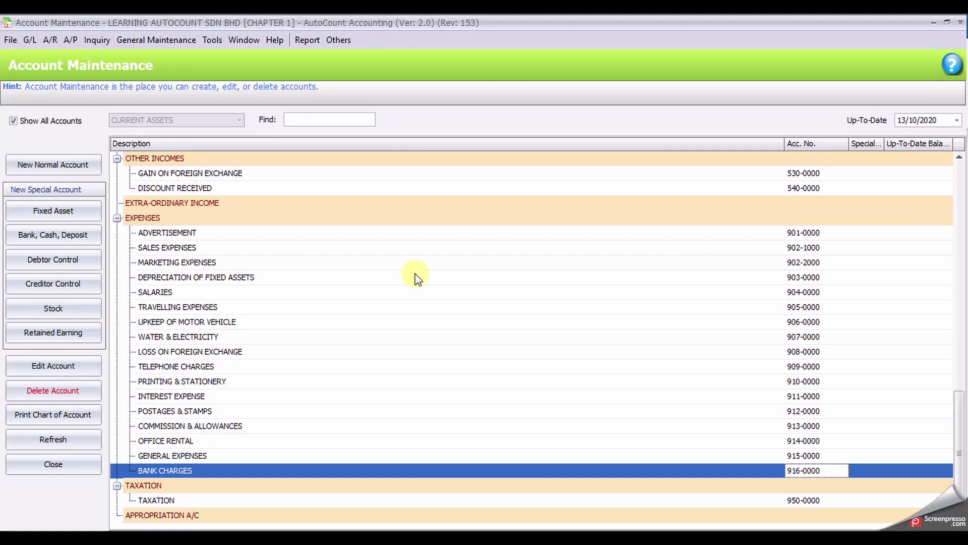
pyautogui.scroll(2, 418, 279)
pyautogui.scroll(3, 418, 279)
pyautogui.scroll(-1, 419, 279)
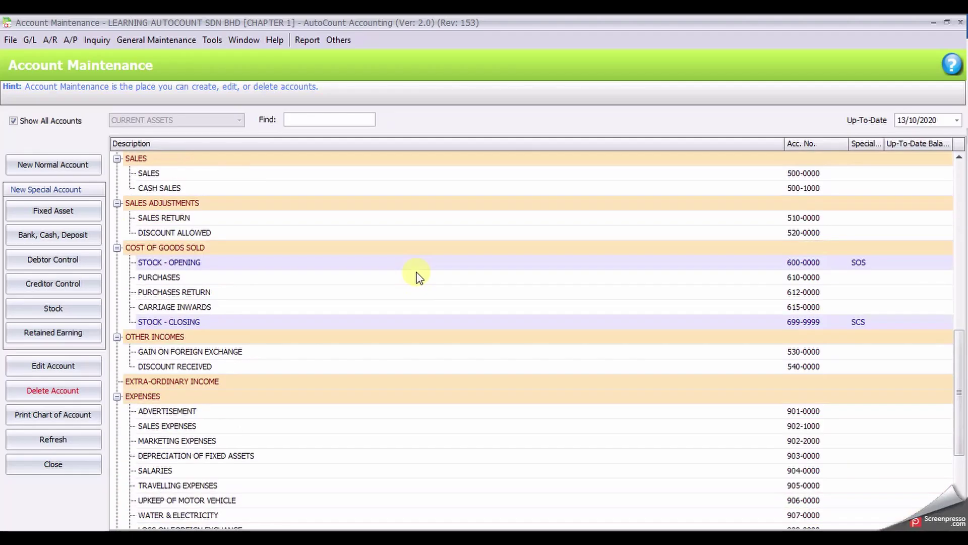
pyautogui.scroll(1, 418, 278)
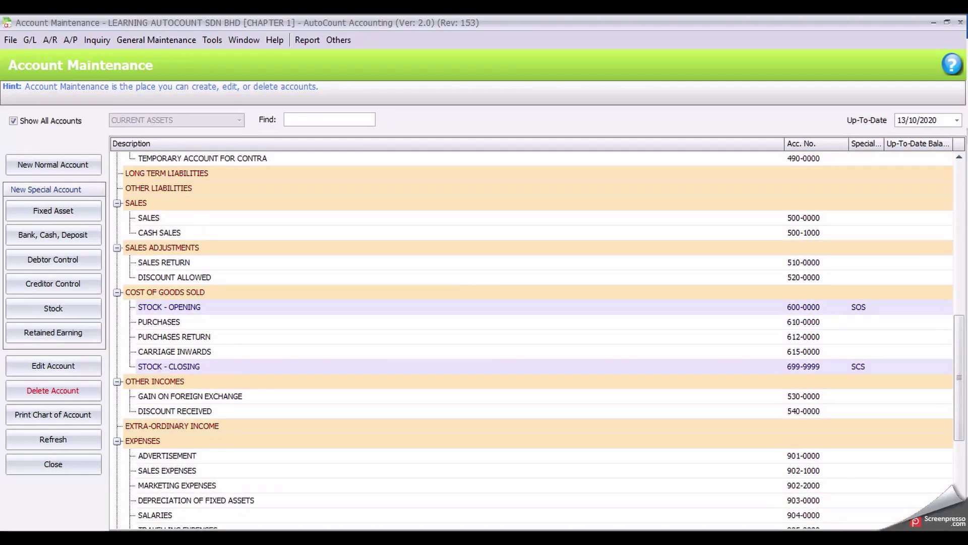